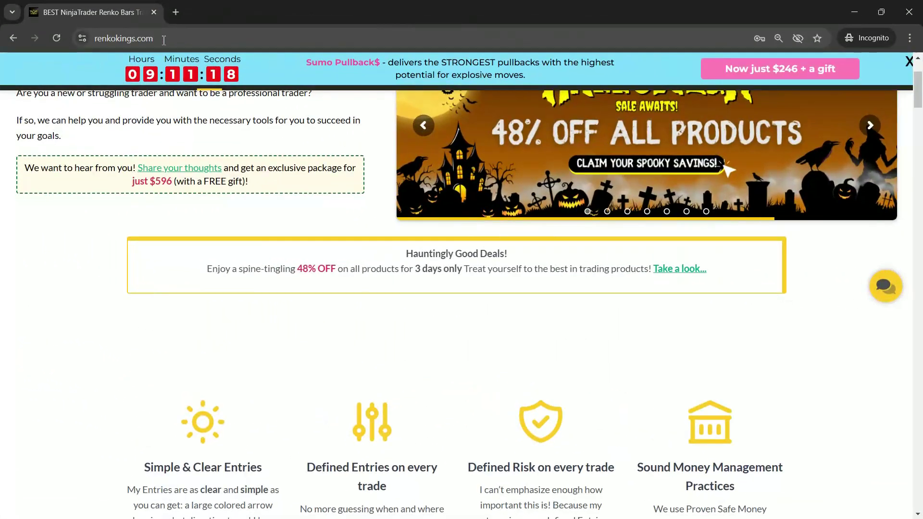
Step: Open the Nova Wynd RK product page from the RenkoKings grid in a new tab
left_click_drag(920, 94, 919, 264)
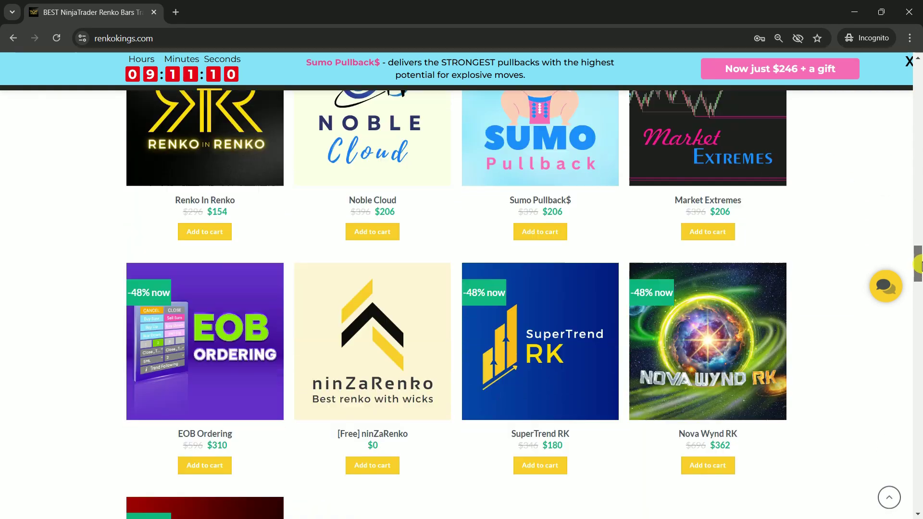
right_click(708, 433)
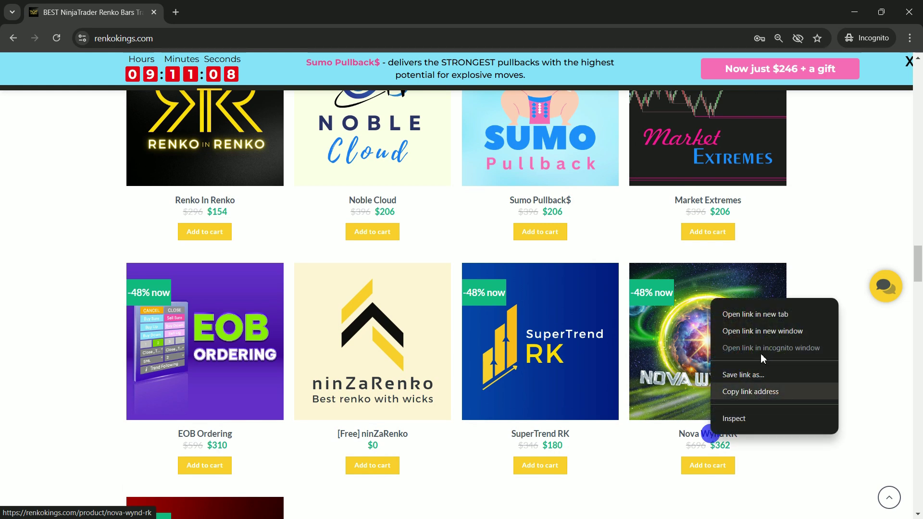
left_click(739, 314)
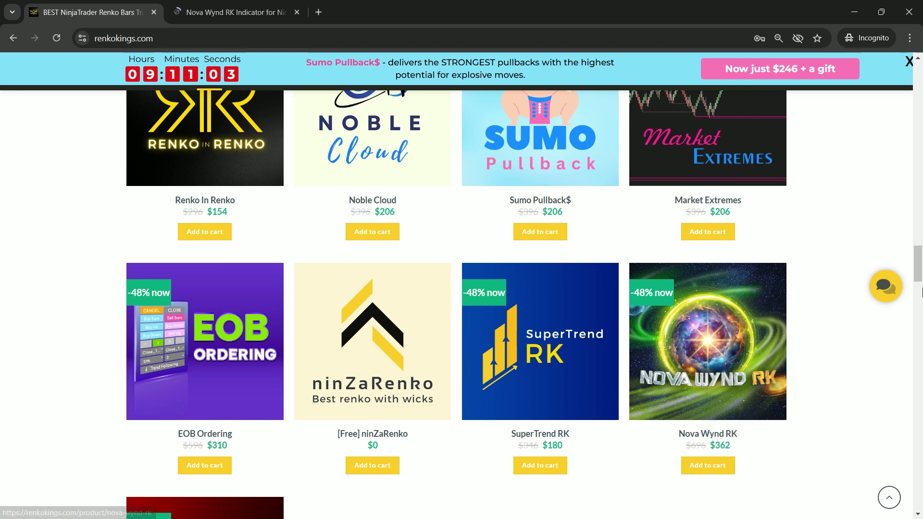
Step: Open the MA Crossover product page in a new tab as well
left_click_drag(918, 269, 918, 209)
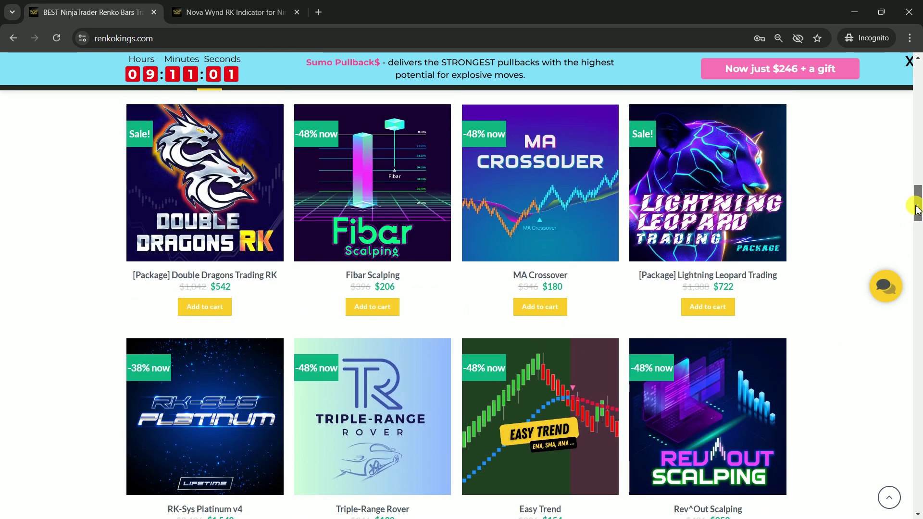
right_click(542, 280)
left_click(559, 287)
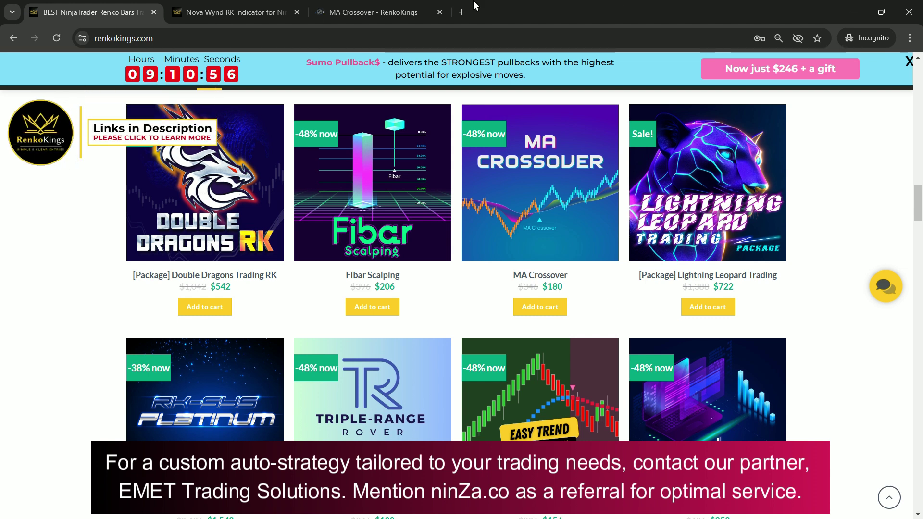
Step: On Nova Wynd RK, highlight Signal_Trade and its 1 = uptrend and -1 = downtrend start values
left_click(238, 10)
left_click_drag(918, 102, 919, 201)
scroll(241, 344, "down", 3)
left_click_drag(140, 234, 195, 234)
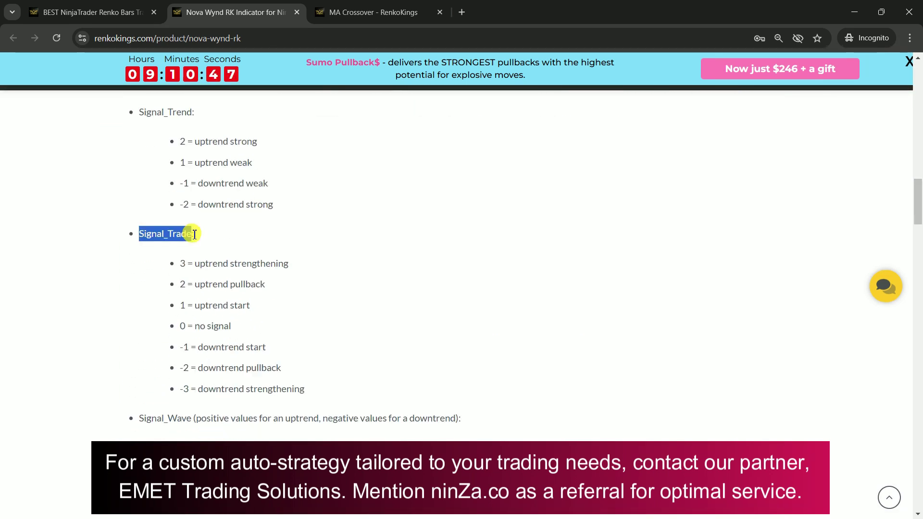
left_click_drag(181, 306, 255, 310)
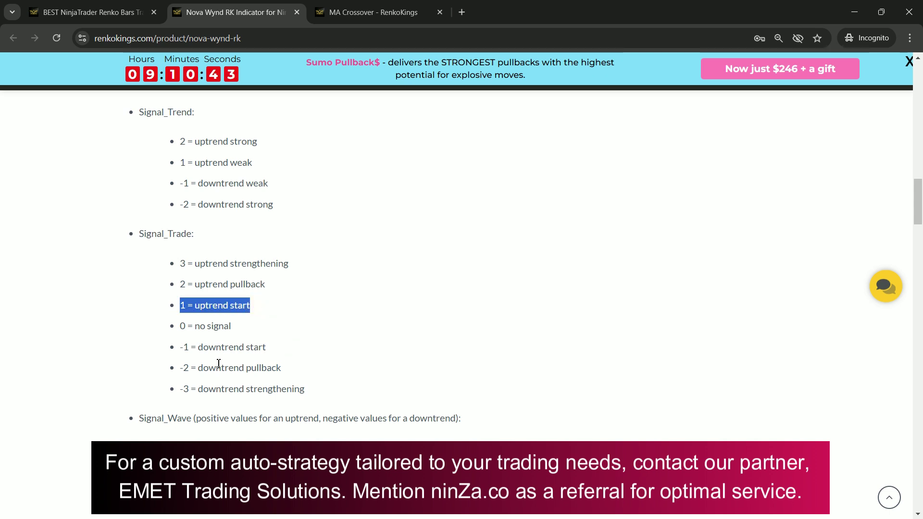
left_click_drag(182, 349, 271, 352)
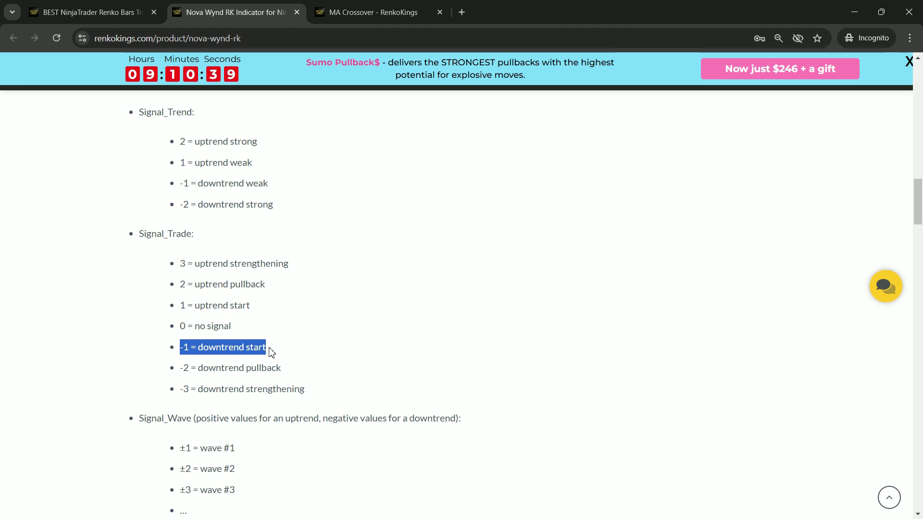
Step: On the MA Crossover page, highlight the Signal_State signal description
left_click(380, 11)
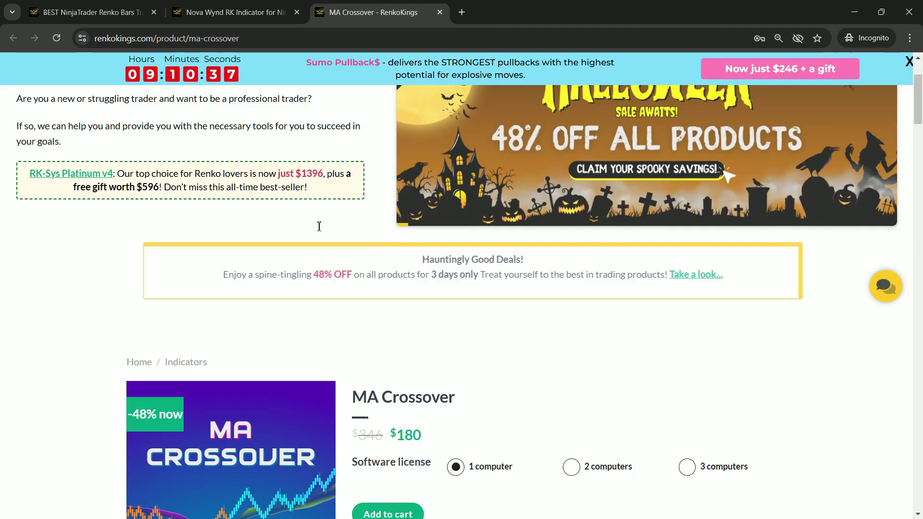
scroll(320, 230, "down", 3)
scroll(497, 264, "down", 10)
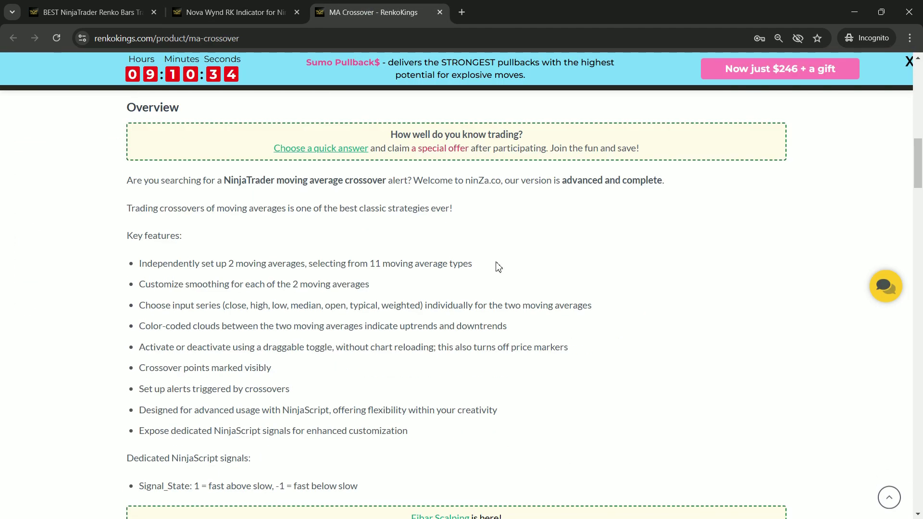
left_click_drag(143, 308, 380, 312)
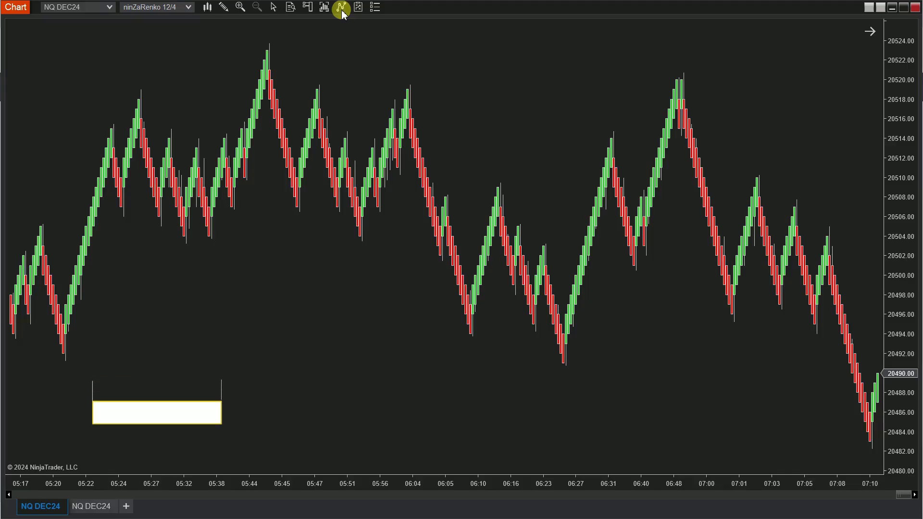
Step: Add RenkoKings_NovaWyndRK and ninZaMACrossover to the chart, then select Nova Wynd RK's settings
left_click(342, 9)
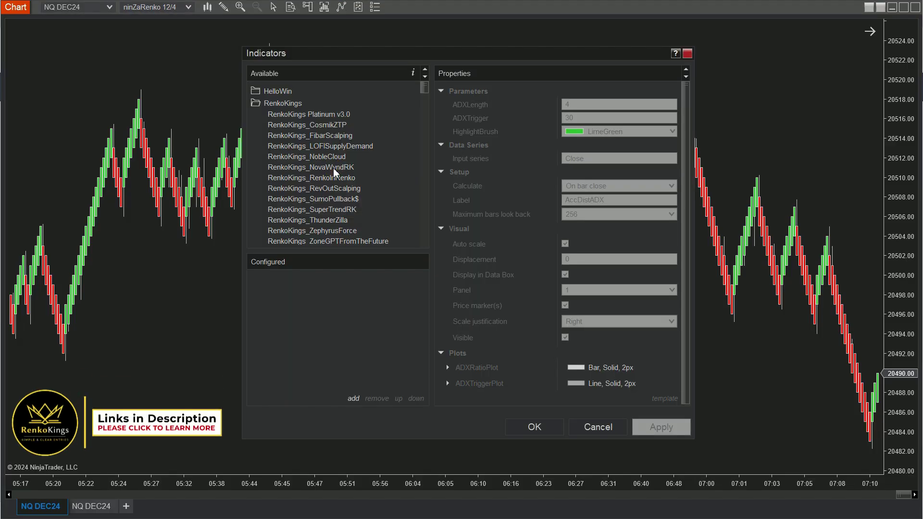
left_click(333, 168)
double_click(333, 168)
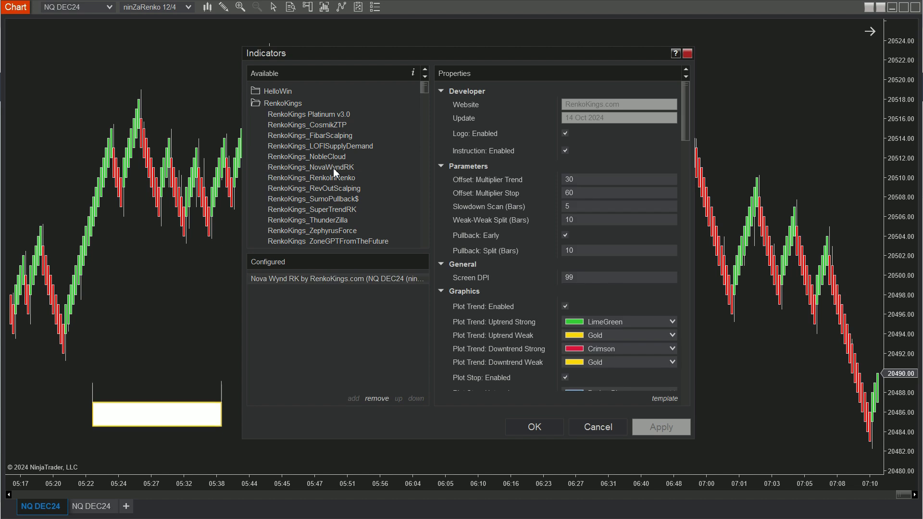
scroll(333, 168, "down", 10)
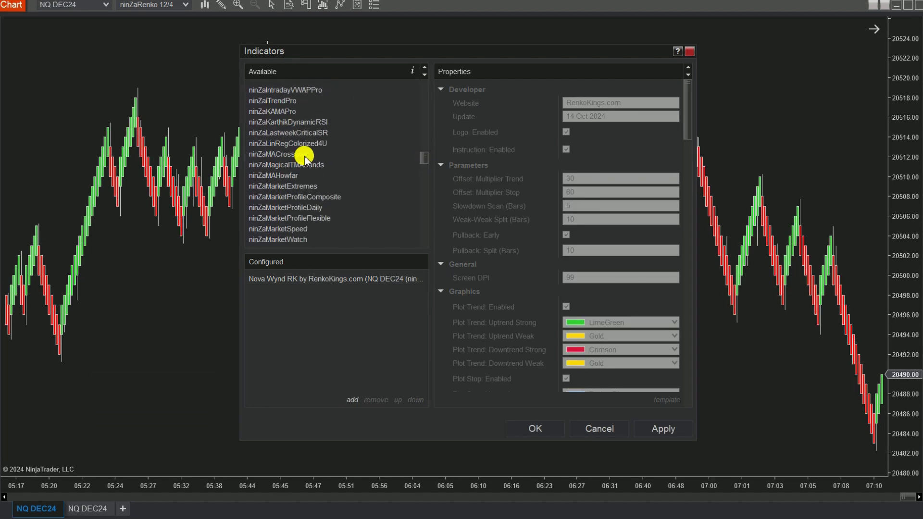
left_click(304, 155)
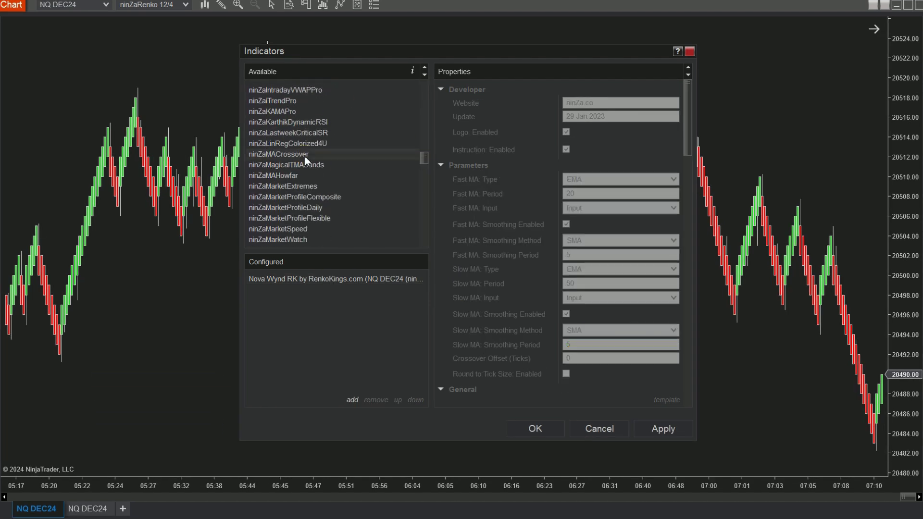
double_click(305, 155)
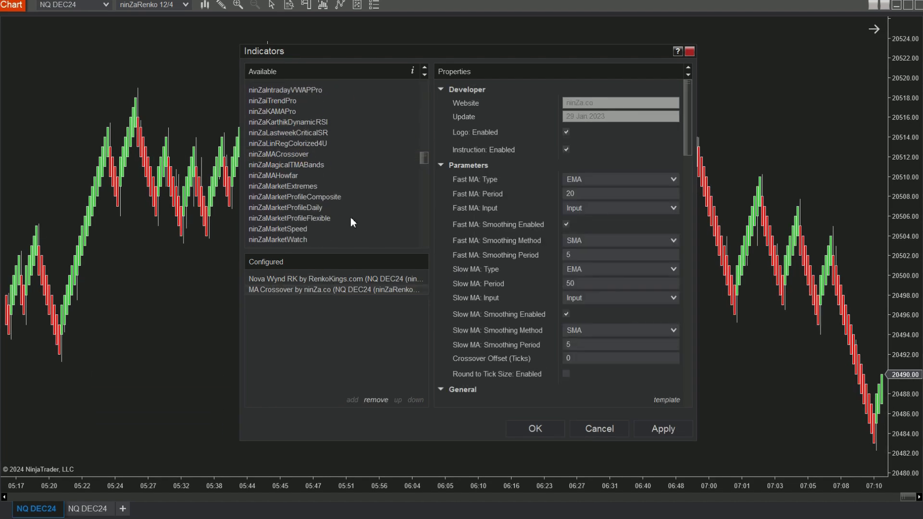
left_click(388, 281)
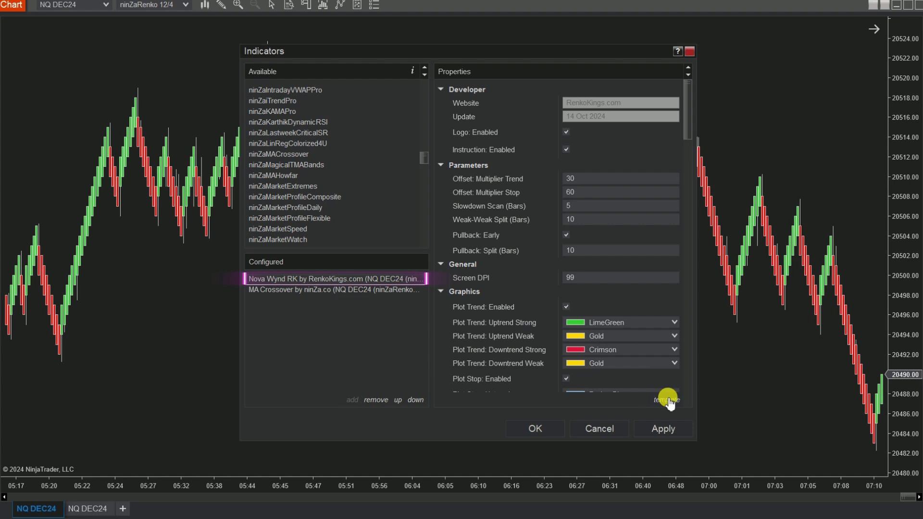
Step: Load a saved template into the Nova Wynd RK indicator
left_click(650, 401)
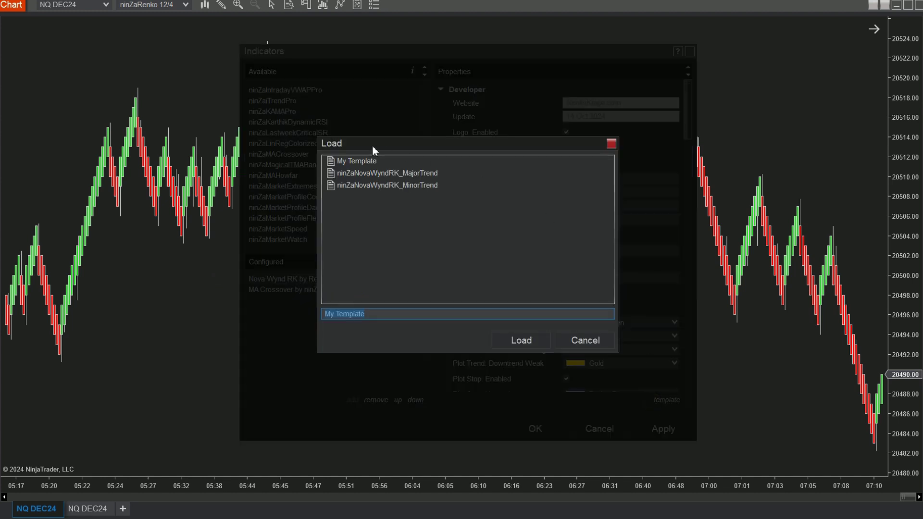
left_click(517, 339)
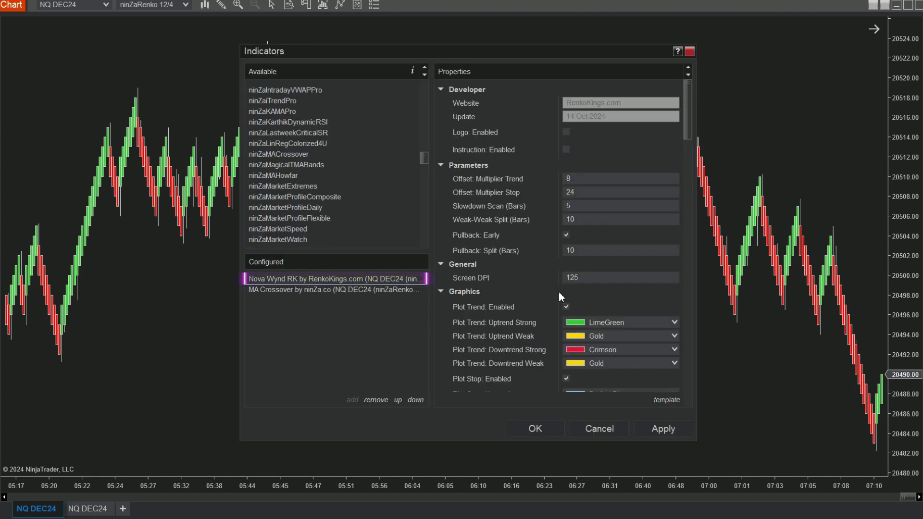
left_click_drag(688, 120, 688, 128)
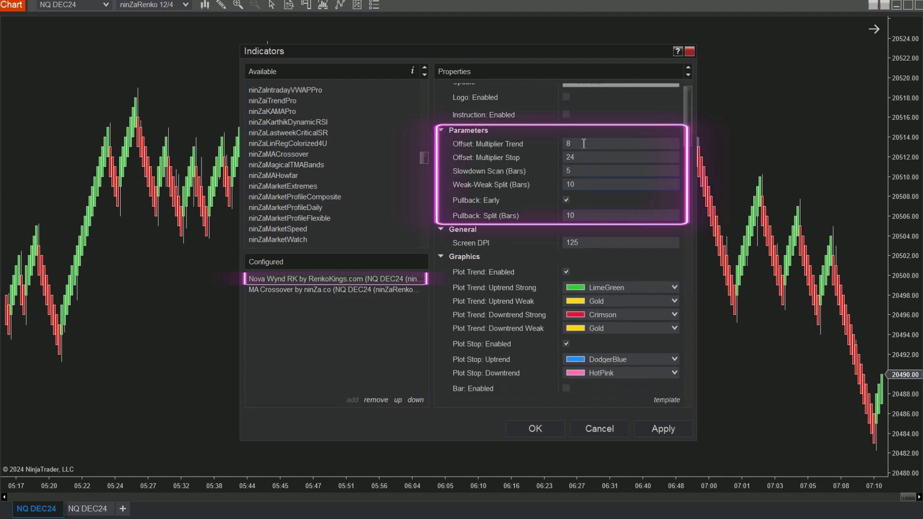
left_click_drag(690, 128, 688, 229)
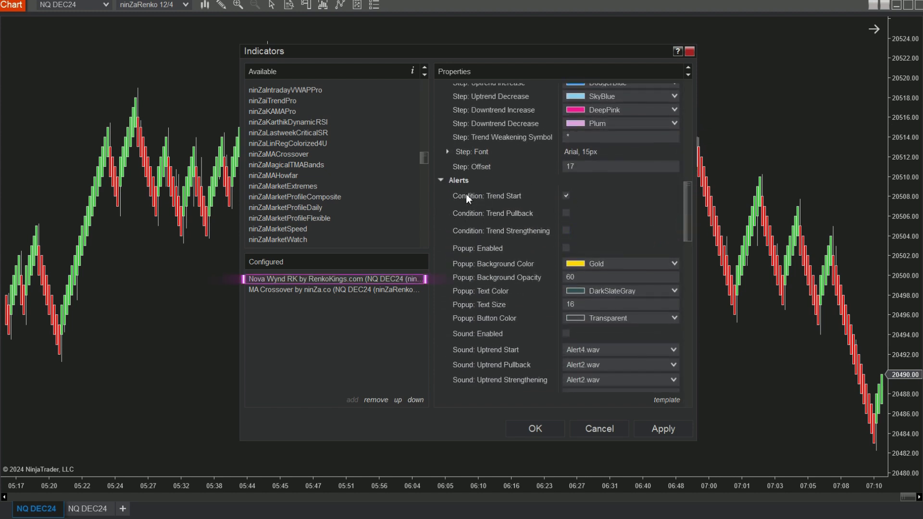
left_click_drag(686, 221, 690, 398)
Step: Turn off Nova Wynd RK's Auto scale and color its Signal: Trade plot Indigo
left_click(565, 194)
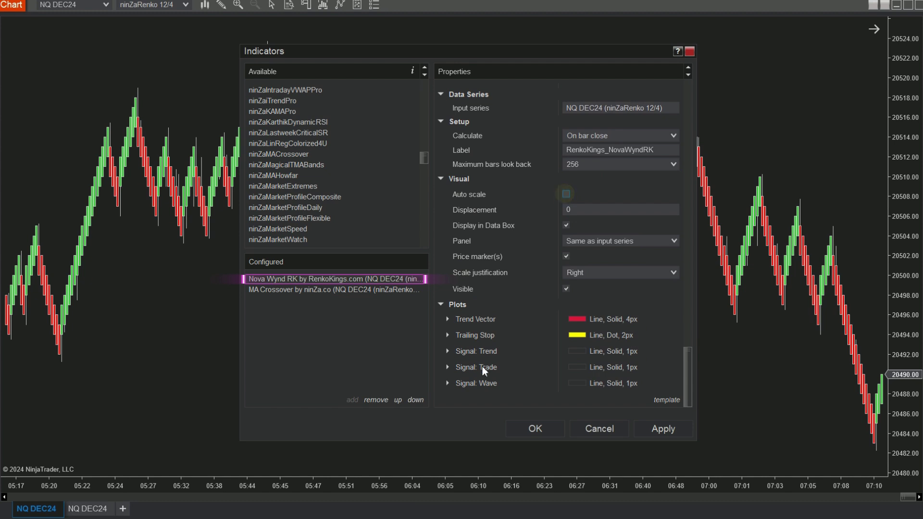
left_click(481, 368)
left_click_drag(686, 379, 687, 403)
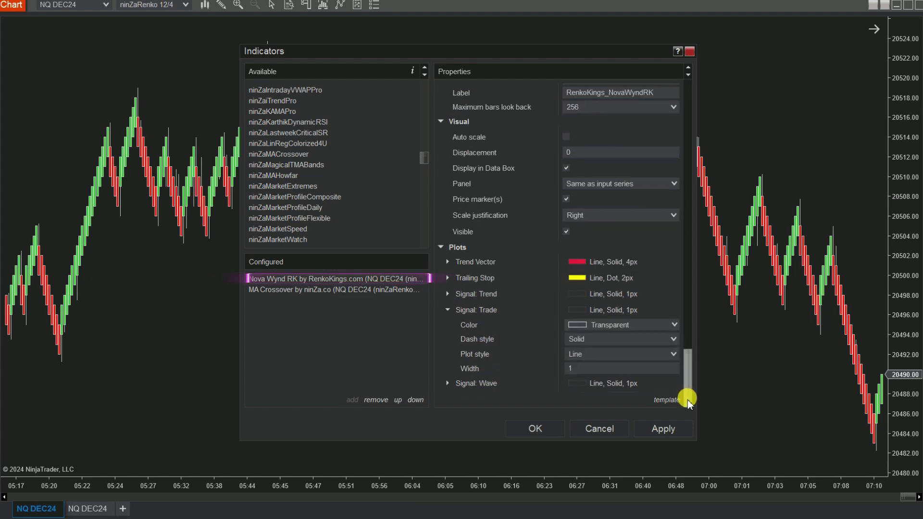
left_click(671, 325)
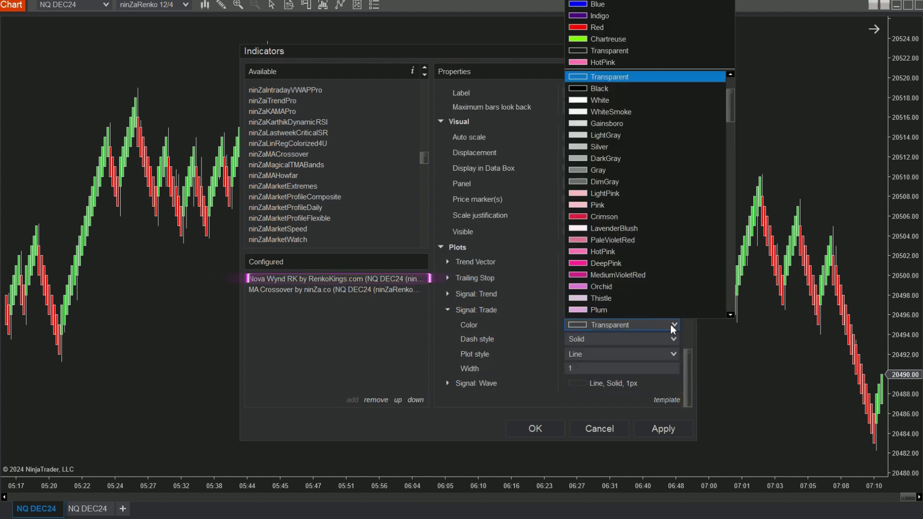
left_click(598, 14)
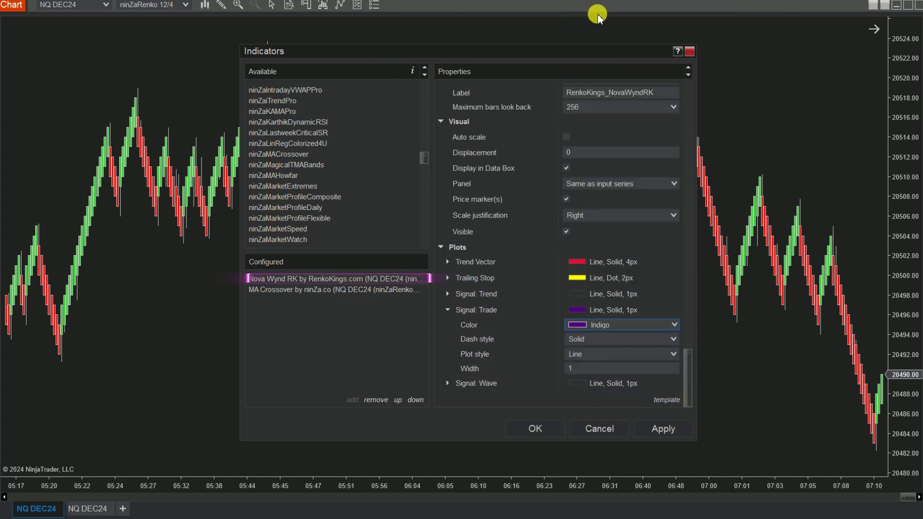
Step: Load the saved My Template settings into the MA Crossover indicator
left_click(391, 291)
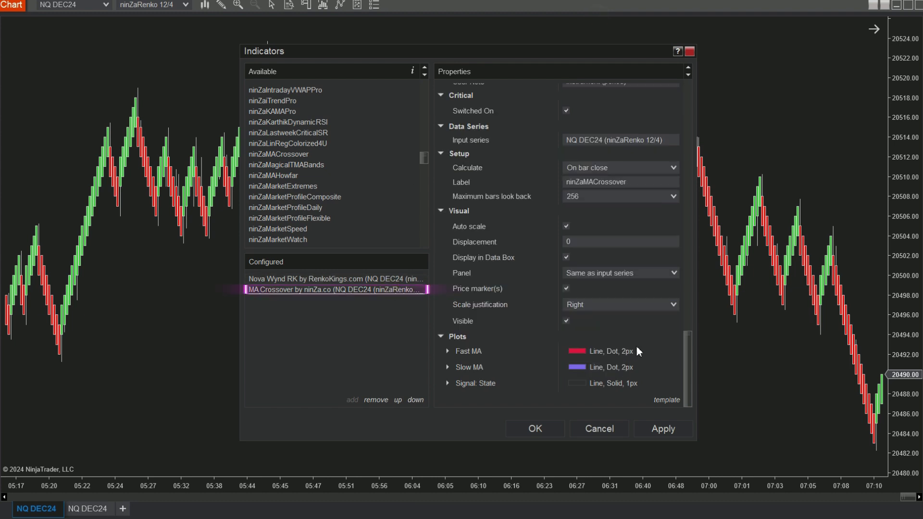
left_click(688, 354)
left_click_drag(687, 354, 685, 86)
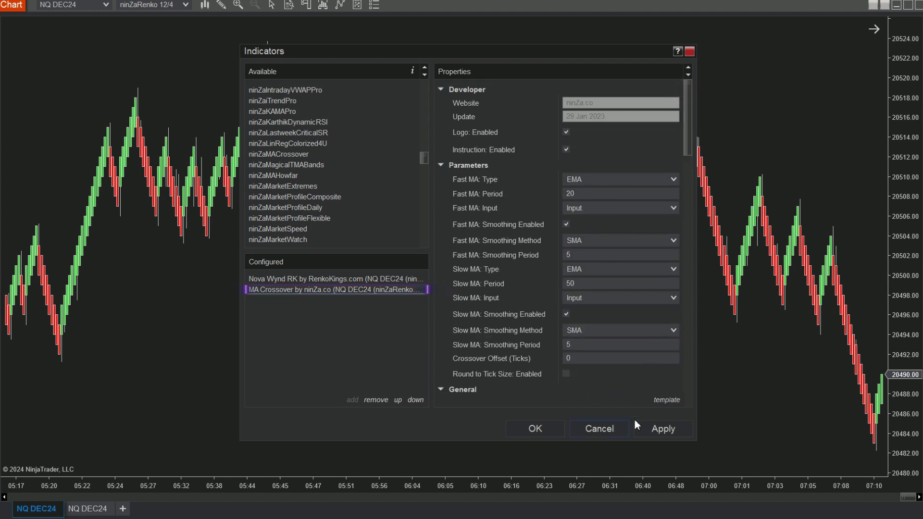
left_click(654, 404)
left_click(345, 214)
left_click(513, 345)
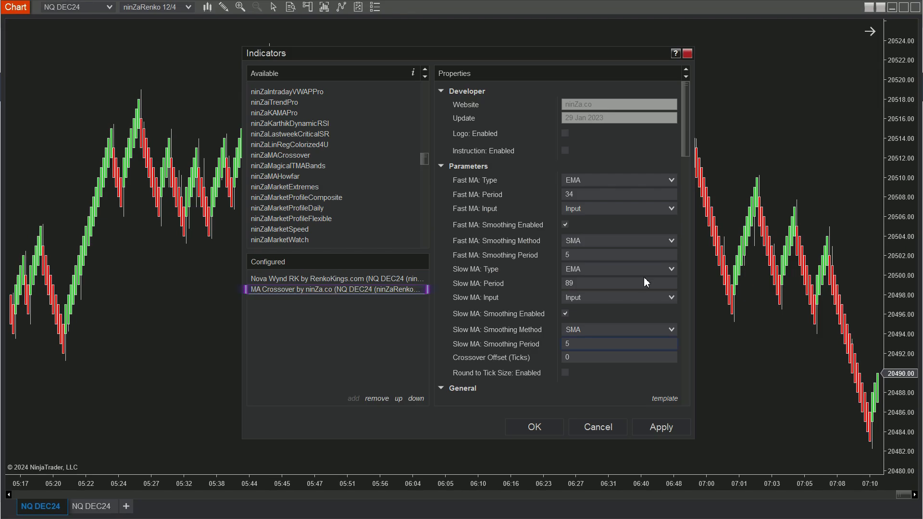
Step: Turn off MA Crossover's Auto scale and color its Signal: State plot Blue
mouse_move(685, 135)
left_mouse_down()
mouse_move(694, 217)
mouse_move(684, 387)
left_mouse_up()
left_click(565, 227)
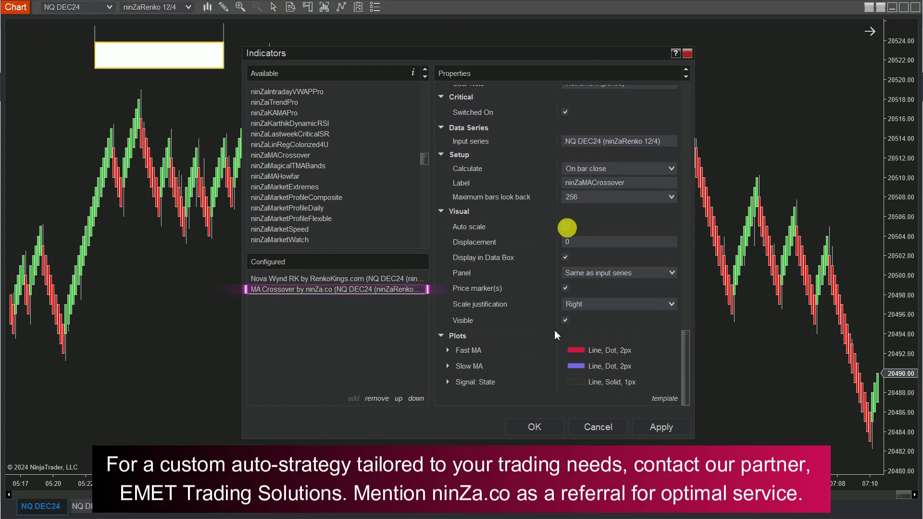
left_click(487, 385)
left_click_drag(690, 367, 686, 399)
left_click(671, 342)
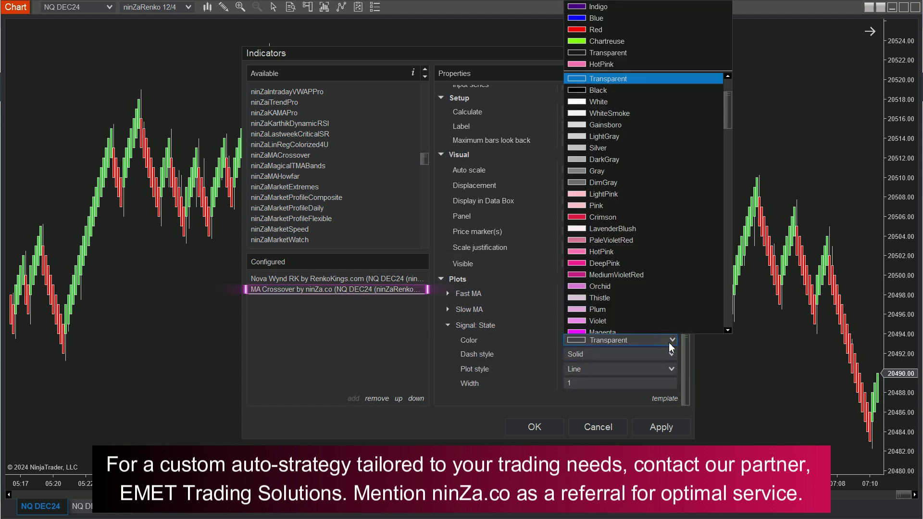
left_click(605, 17)
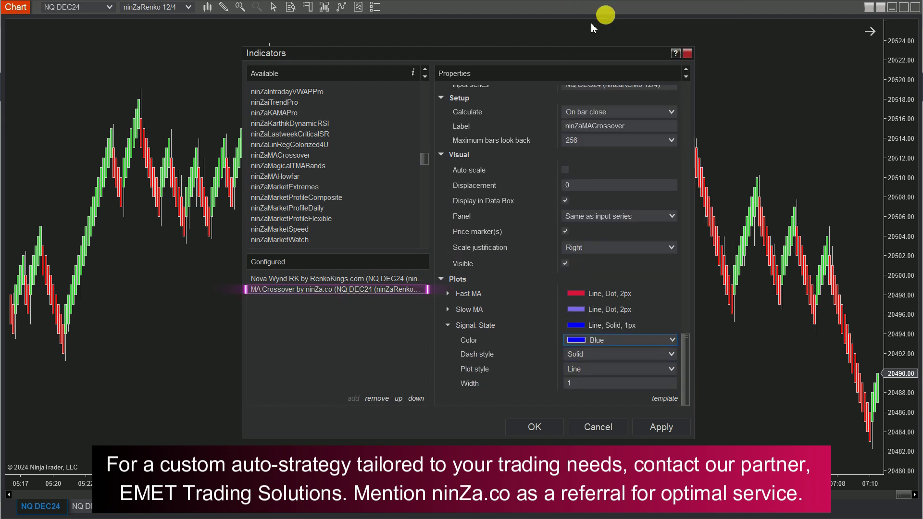
Step: Apply the indicator settings to the chart and show the Data Box
left_click(546, 432)
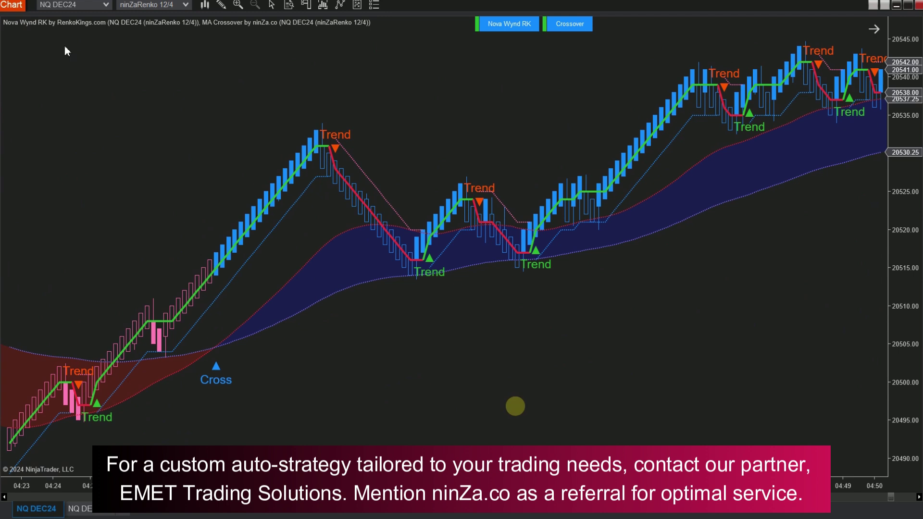
right_click(425, 92)
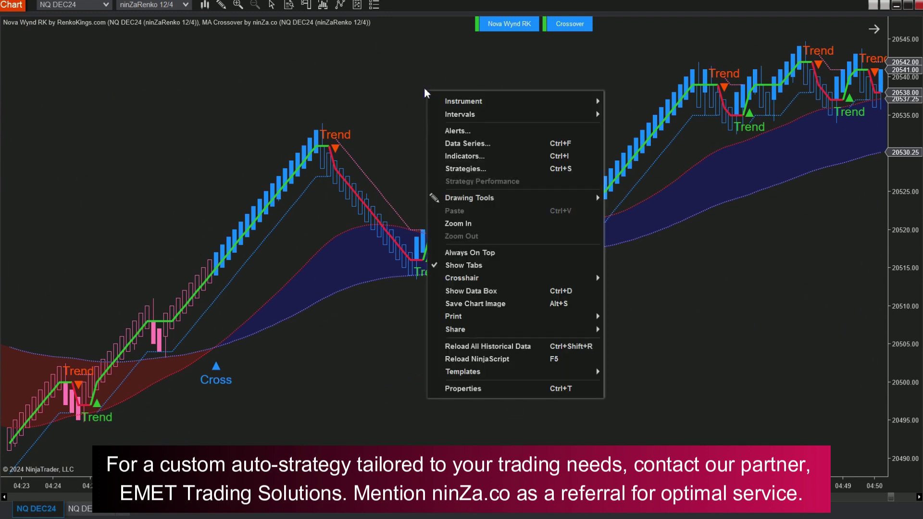
left_click(475, 291)
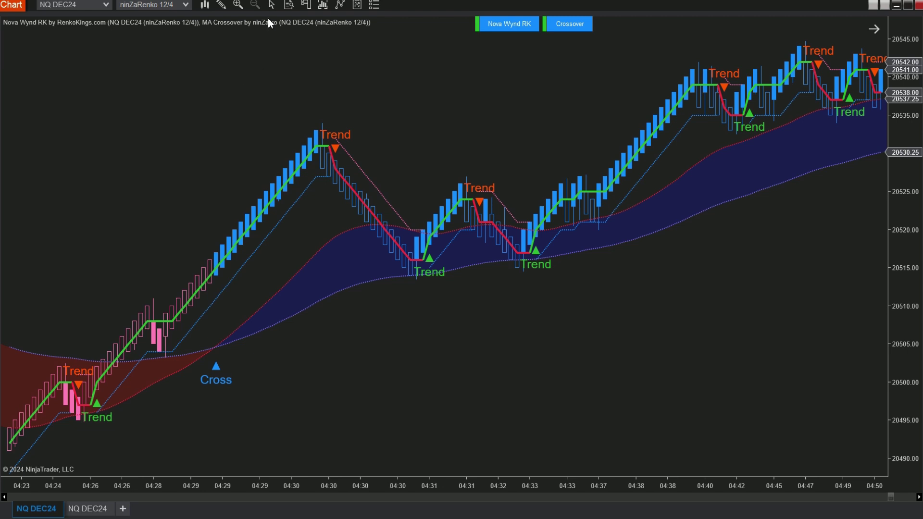
Step: Switch the crosshair to Local and move the Data Box clear of the price bars
left_click(271, 4)
left_click(279, 31)
mouse_move(33, 142)
left_mouse_down()
mouse_move(174, 81)
mouse_move(138, 66)
mouse_move(139, 56)
left_mouse_up()
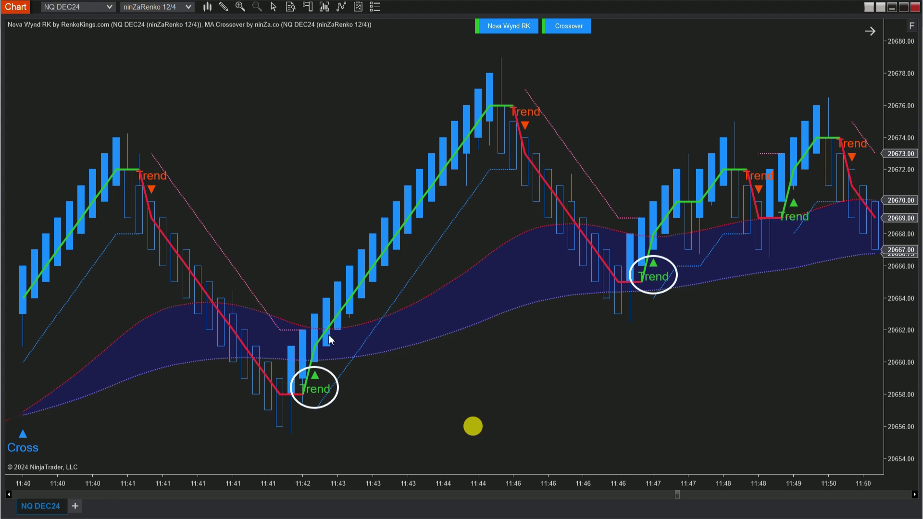
Step: Drag the NQ DEC24 chart to bring the newest bars into view
mouse_move(473, 350)
left_click_drag(826, 331, 603, 309)
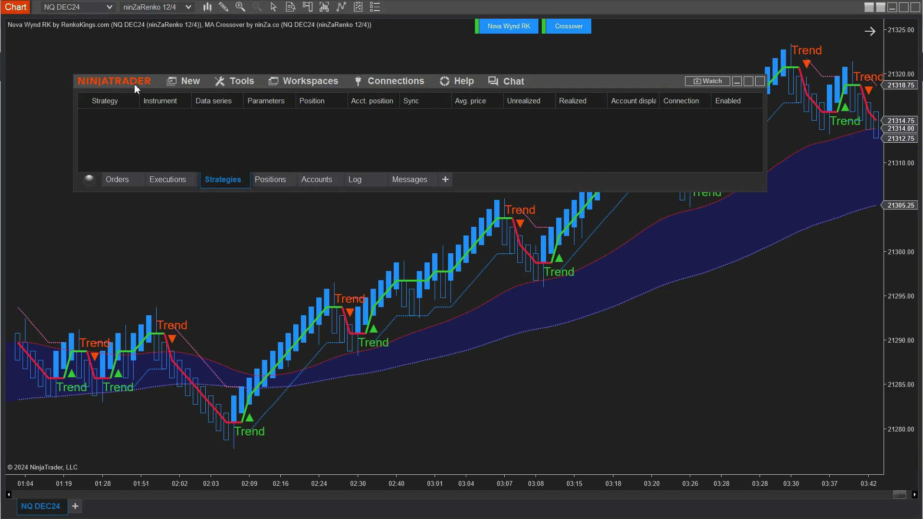
Step: Start a Strategy Builder strategy named NovaWyndRKMACrossoverGrace and go to Conditions and Actions
left_click(198, 79)
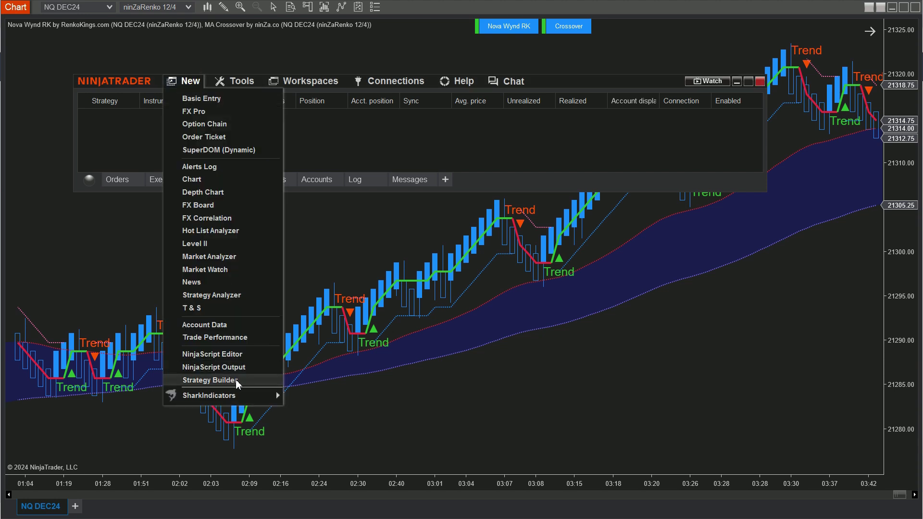
left_click(236, 380)
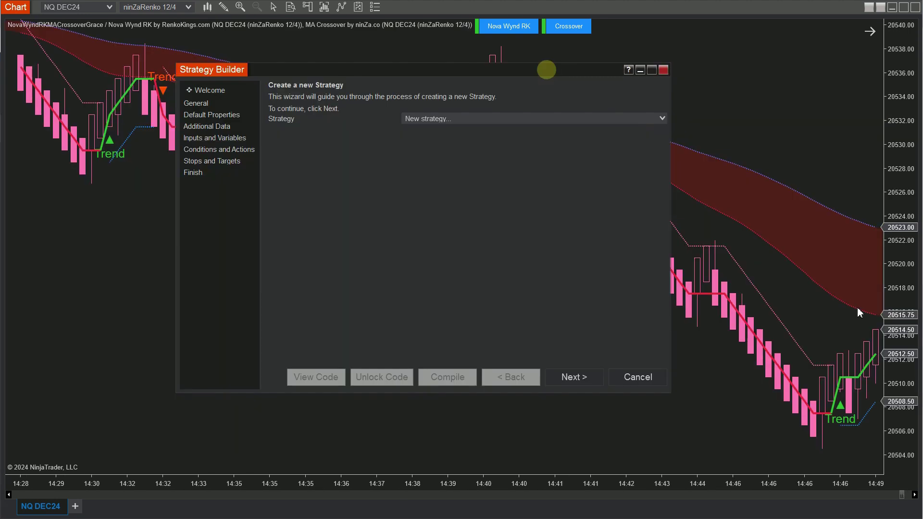
left_click(583, 379)
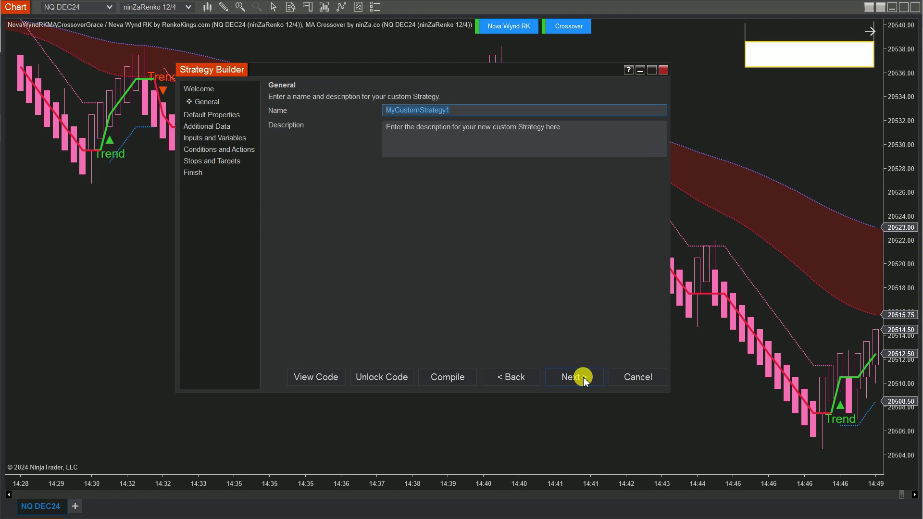
type("NovaWynd")
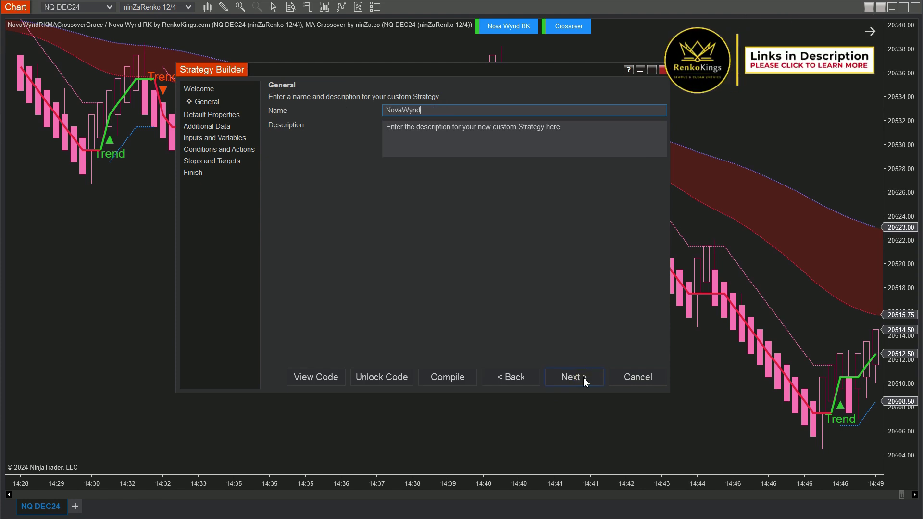
type("RKMACrossoverGrace")
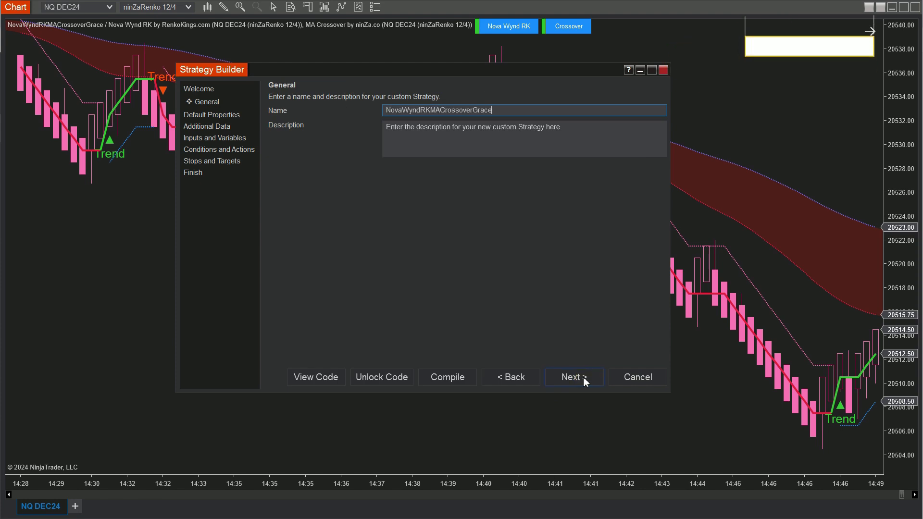
left_click(245, 148)
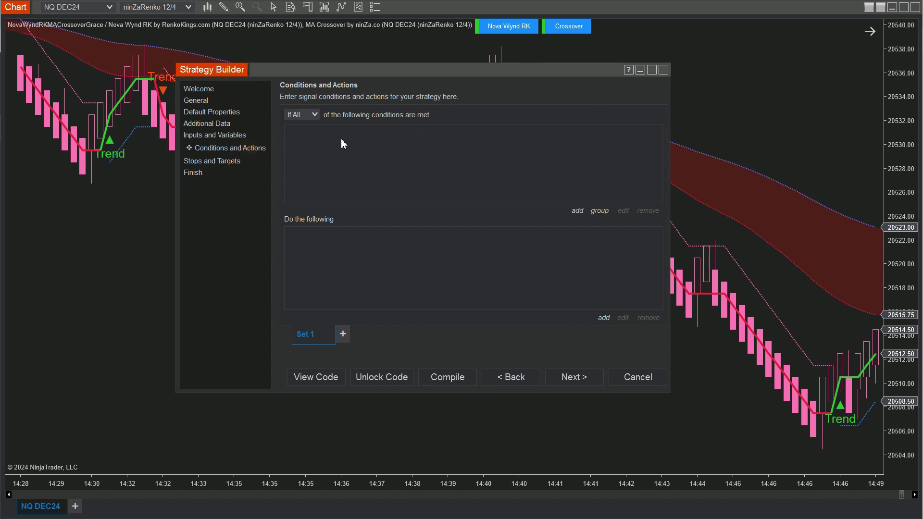
Step: Add a condition using RenkoKings_NovaWyndRK with offset multipliers 8 and 24
left_click(228, 147)
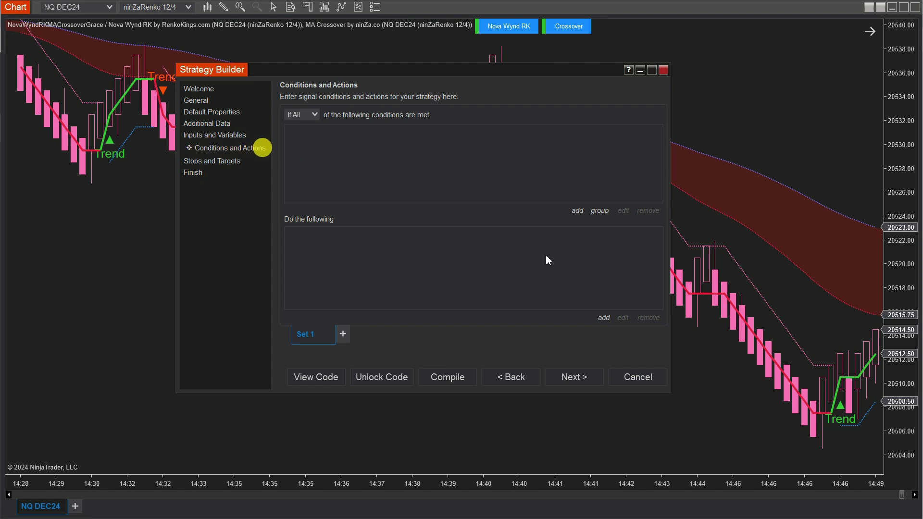
left_click(578, 212)
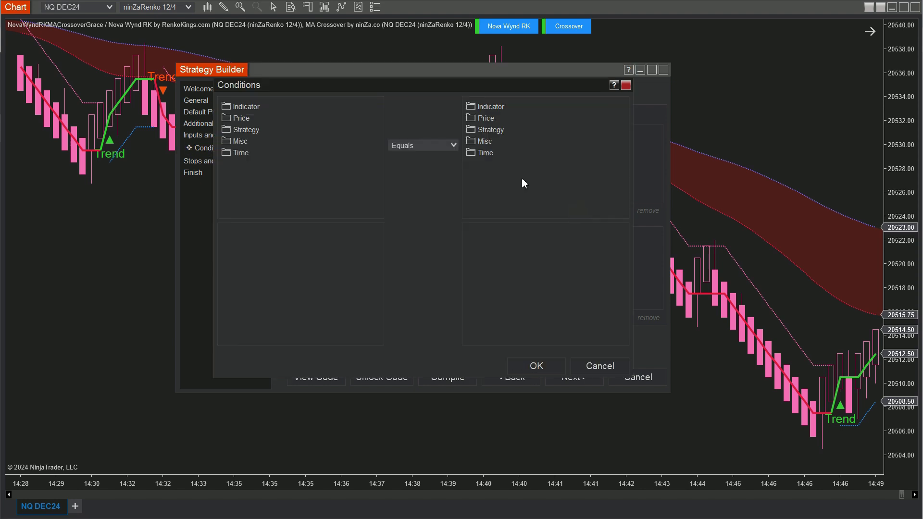
left_click(251, 109)
left_click(377, 188)
left_click(294, 161)
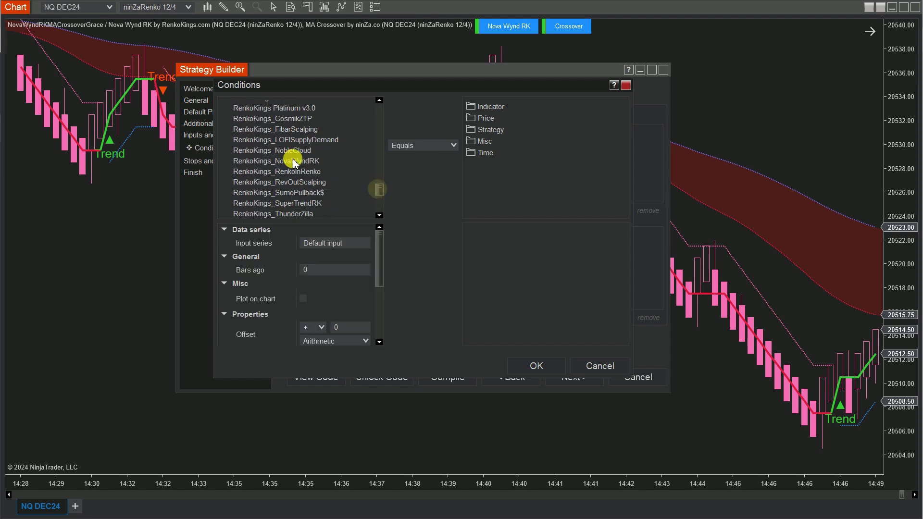
scroll(381, 255, "down", 3)
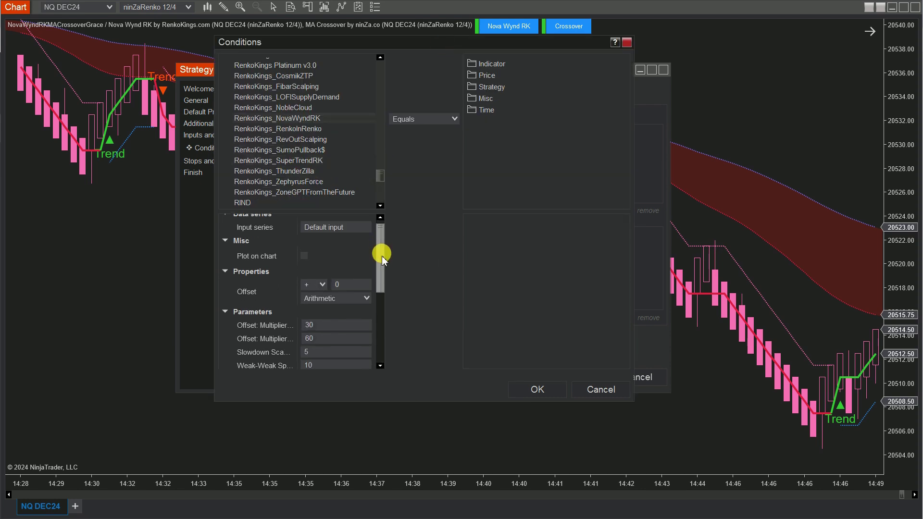
left_click(276, 293)
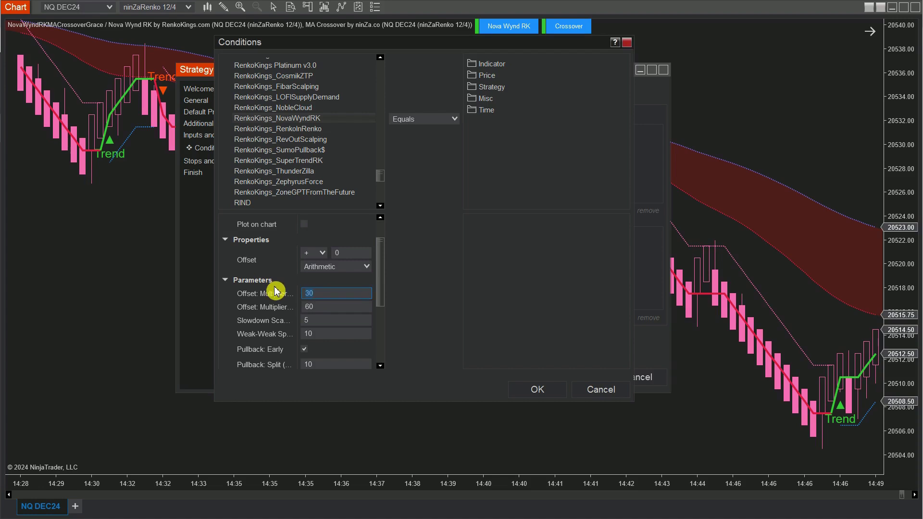
type("8")
key("Tab")
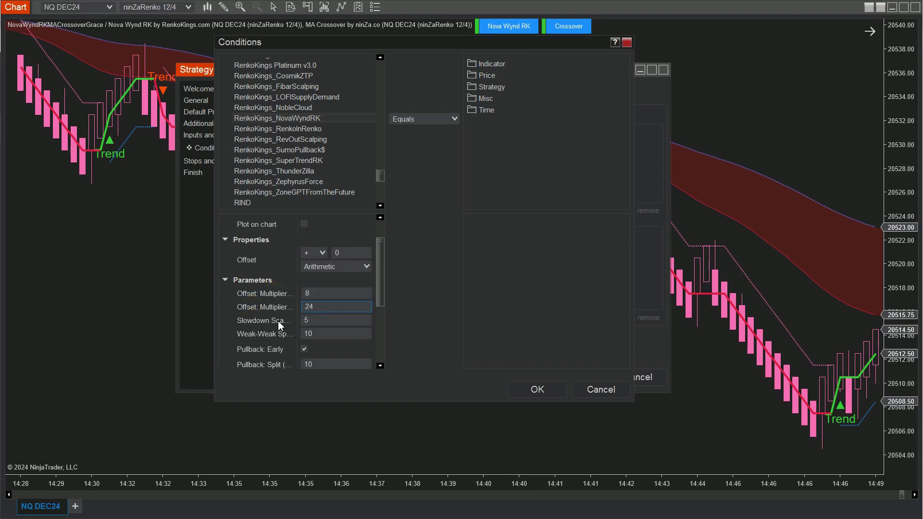
left_click_drag(379, 283, 380, 340)
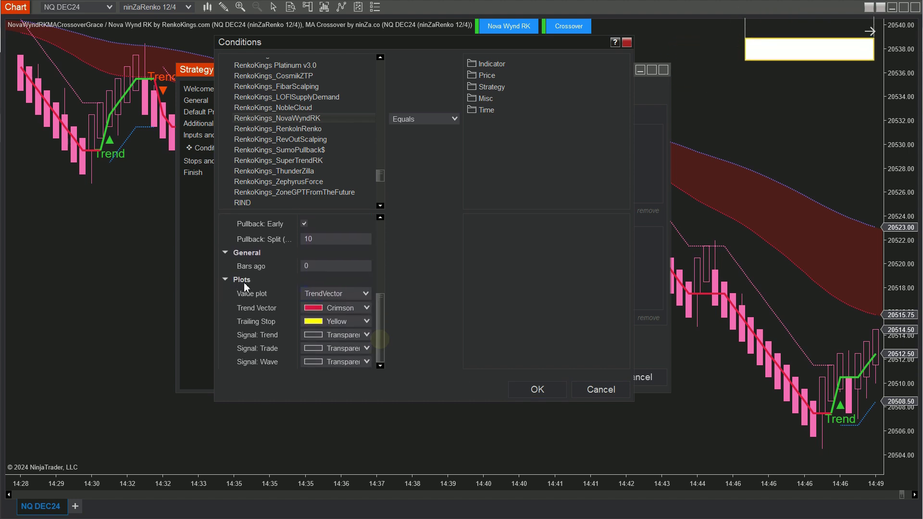
Step: Compare its Signal_Trade plot to a numeric value of 1 and confirm the condition
left_click(357, 298)
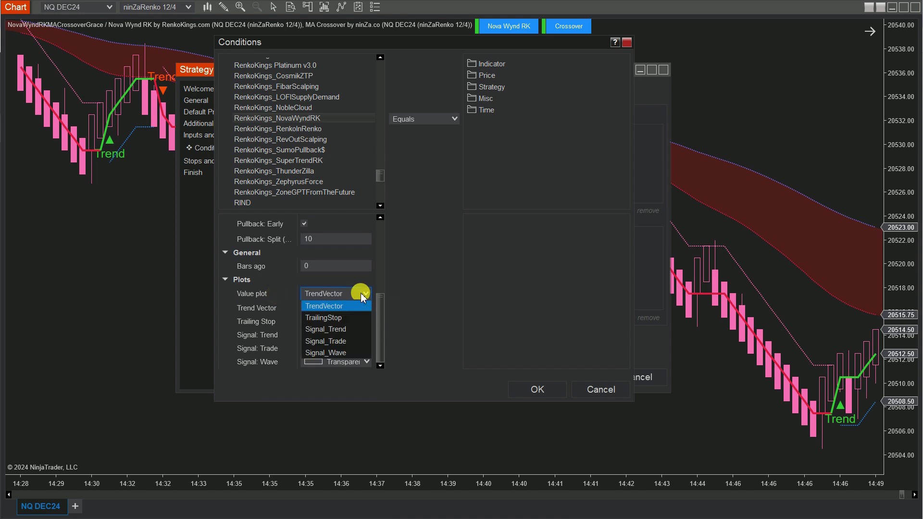
left_click(344, 343)
left_click(484, 99)
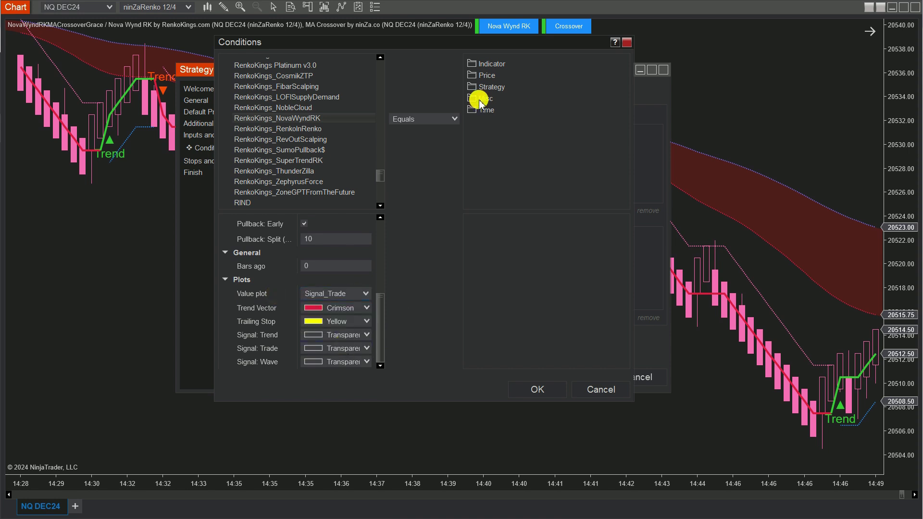
left_click_drag(626, 142, 623, 182)
left_click(519, 167)
left_click(529, 233)
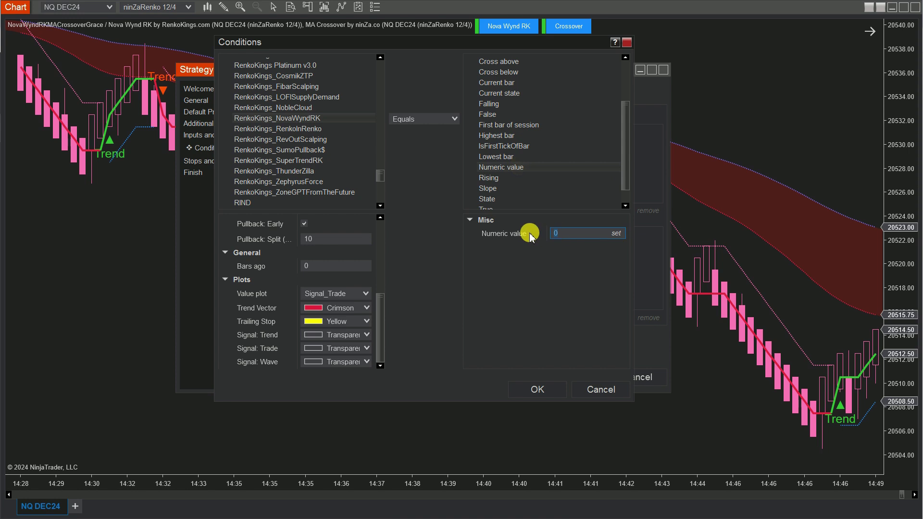
type("1")
left_click(537, 388)
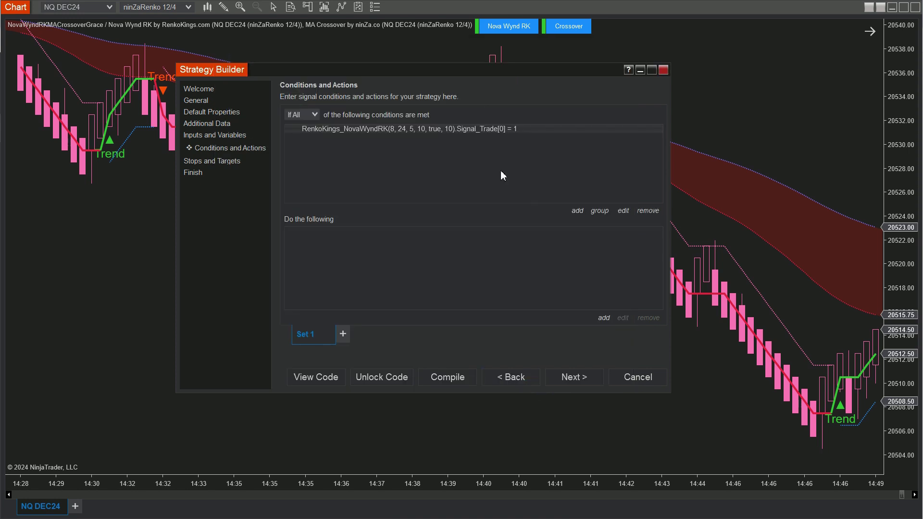
Step: Add a condition using ninZaMACrossover with Fast MA 34 and Slow MA 89
left_click(577, 211)
double_click(258, 112)
left_click_drag(379, 106, 379, 152)
left_click(268, 121)
left_click_drag(379, 242, 378, 331)
left_click(278, 295)
type("34")
left_click(317, 290)
type("89")
Step: Compare its Signal_State plot to numeric value 1, confirm, and begin another condition
left_click(311, 298)
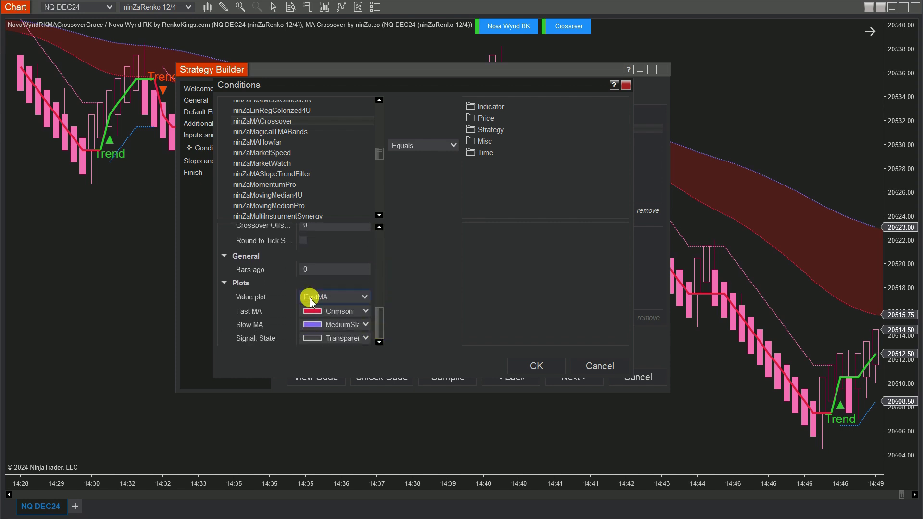
left_click(343, 335)
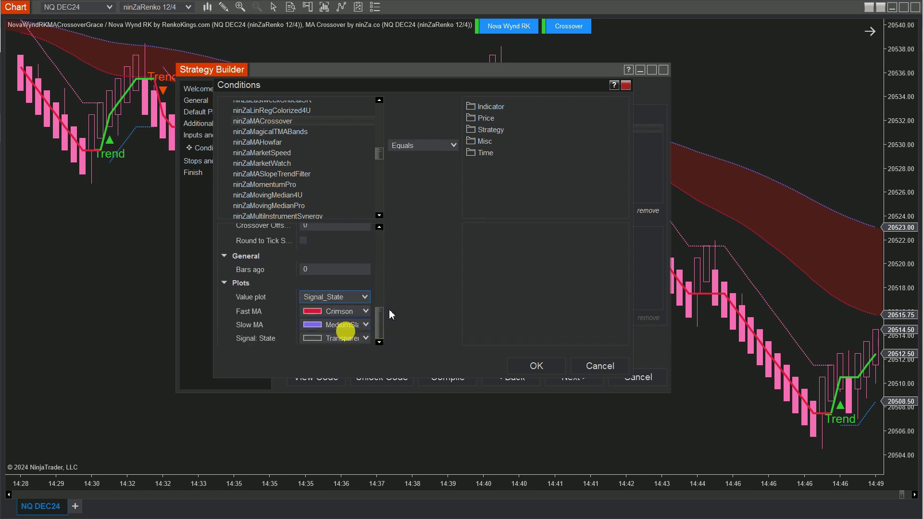
left_click(481, 141)
left_click_drag(623, 141, 621, 184)
left_click(500, 195)
left_click(555, 243)
type("1")
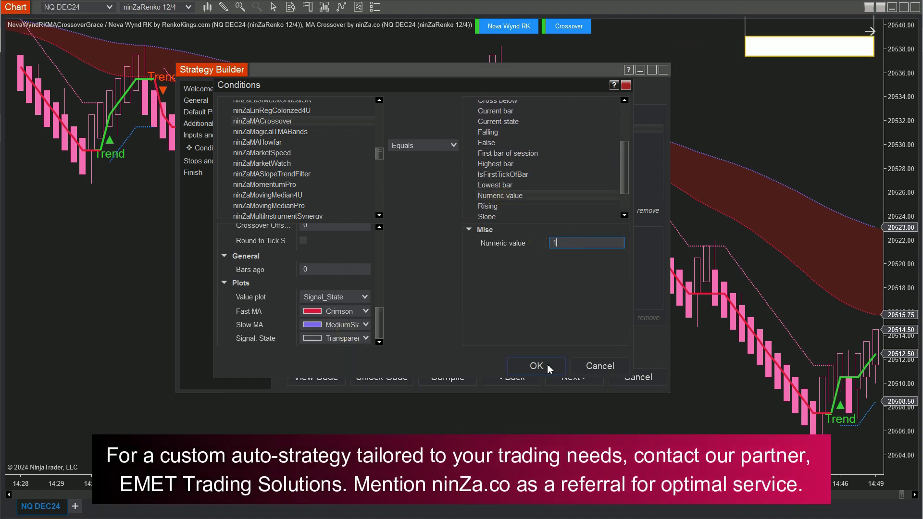
left_click(536, 366)
left_click(582, 212)
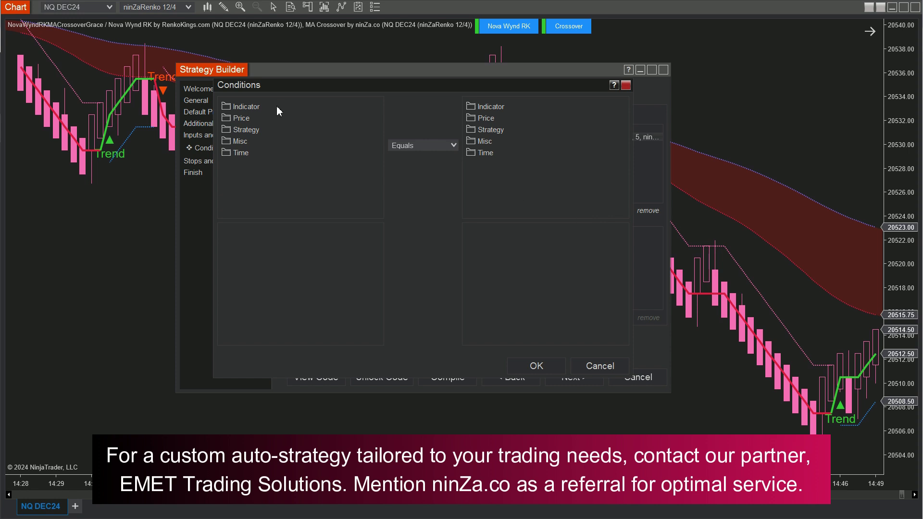
Step: Pick the ninZaMACrossover indicator, checking its Fast MA period of 34 and the Slow MA period
double_click(250, 106)
left_click_drag(379, 103, 368, 133)
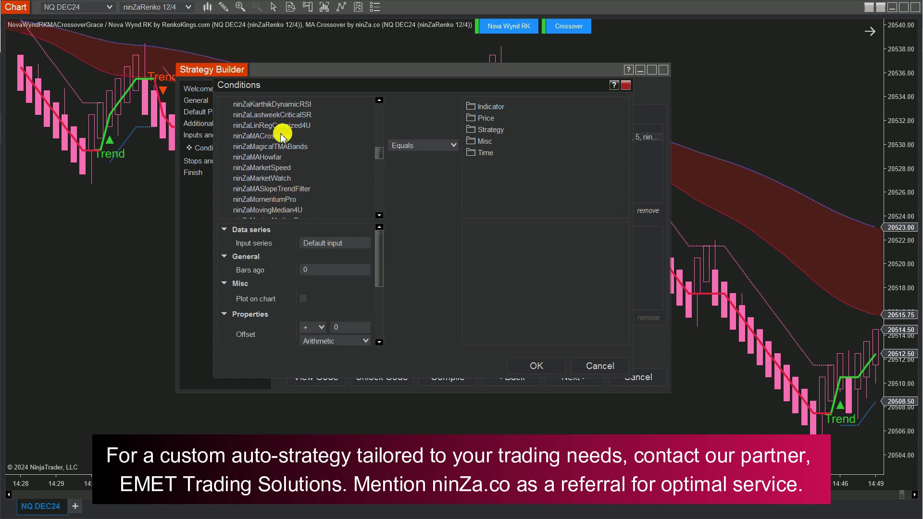
left_click(367, 136)
scroll(378, 255, "down", 5)
left_click(286, 251)
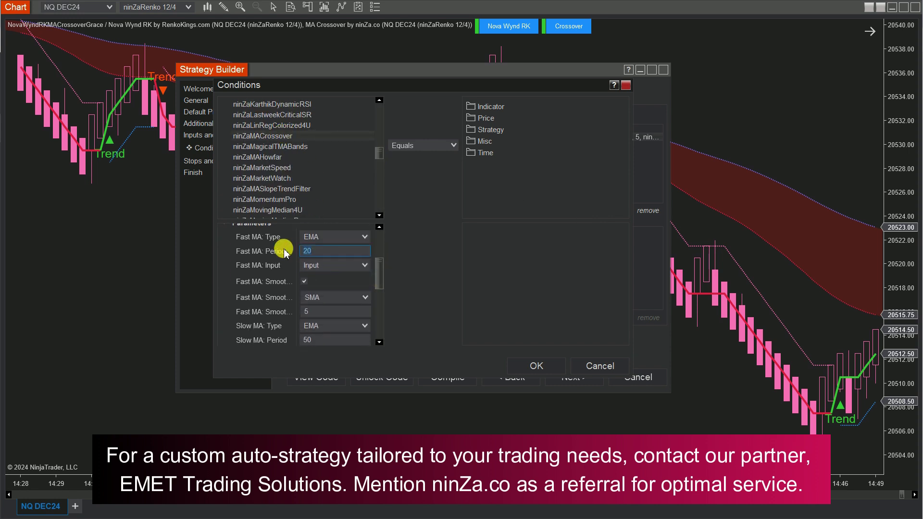
scroll(383, 278, "down", 3)
left_click(280, 295)
left_click(379, 317)
scroll(379, 317, "down", 2)
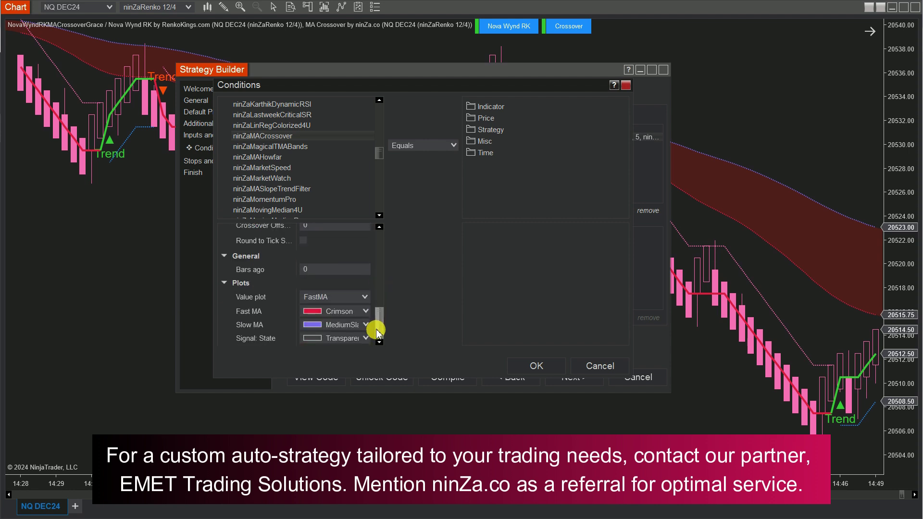
Step: Require its FastMA plot to be Greater than the bar's Open price and confirm the condition
left_click(287, 298)
left_click(447, 145)
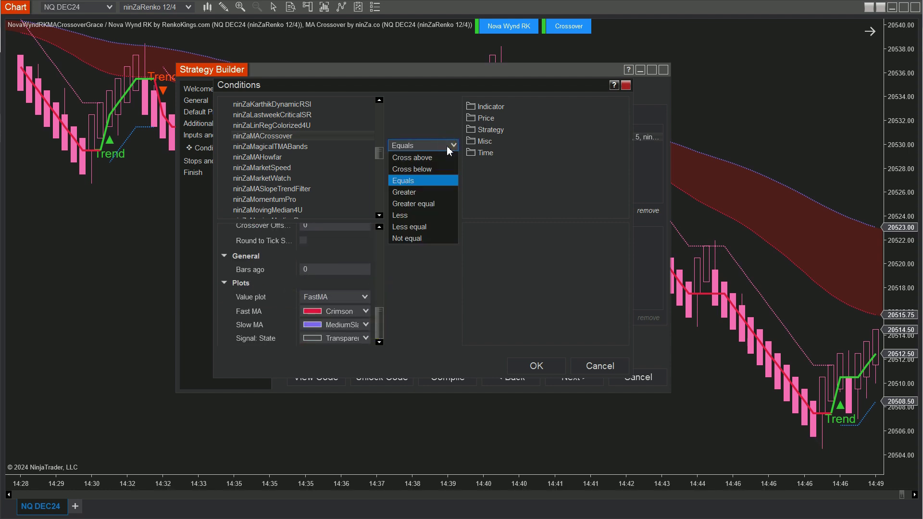
left_click(410, 193)
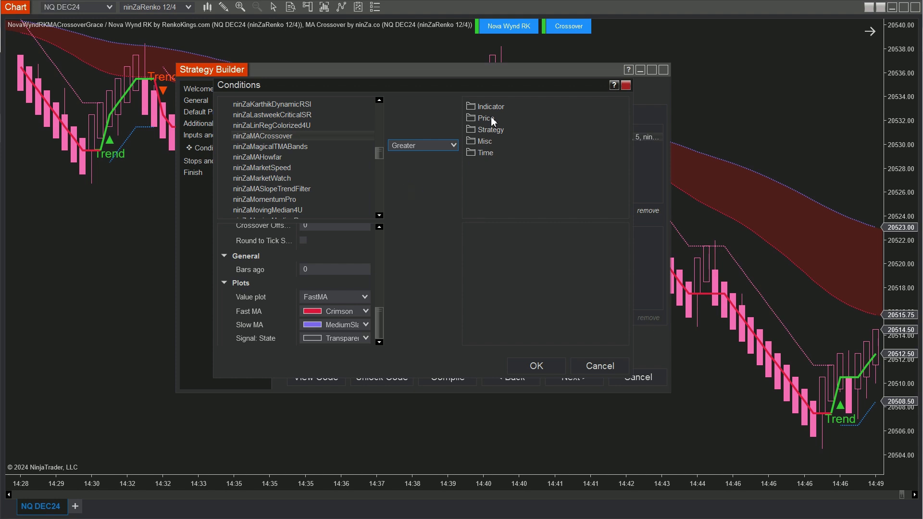
left_click(486, 117)
left_click(510, 213)
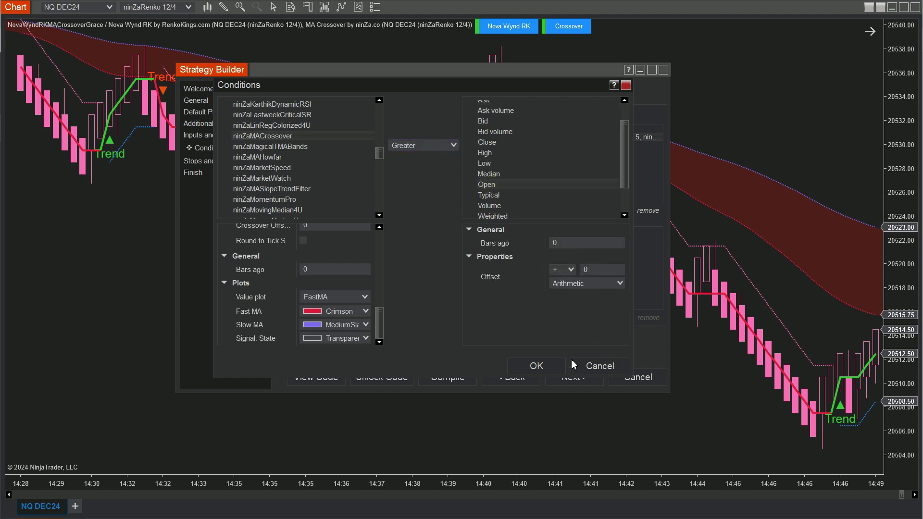
left_click(536, 366)
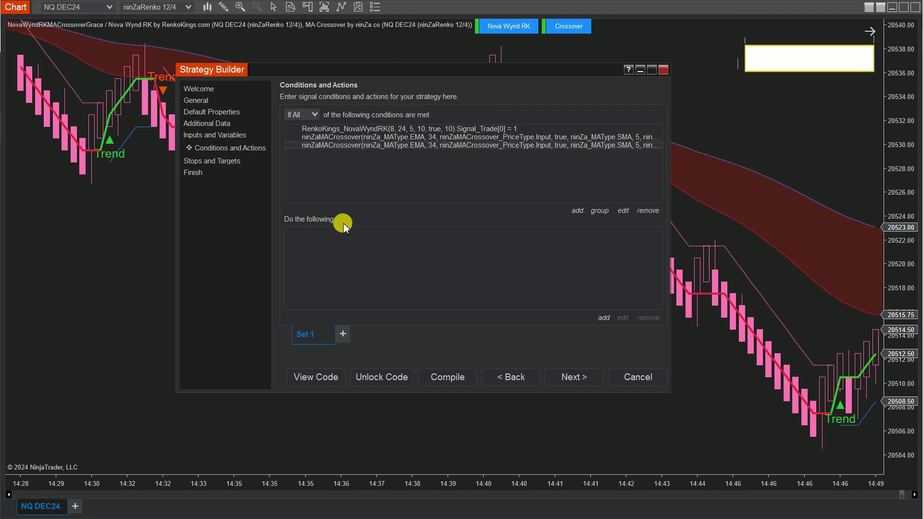
Step: Add an Enter long position order action to the set
left_click(604, 318)
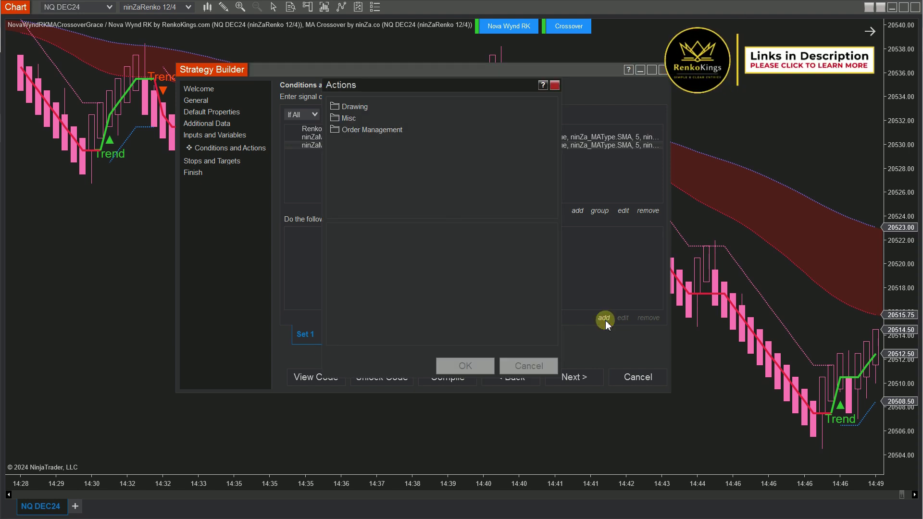
left_click(365, 129)
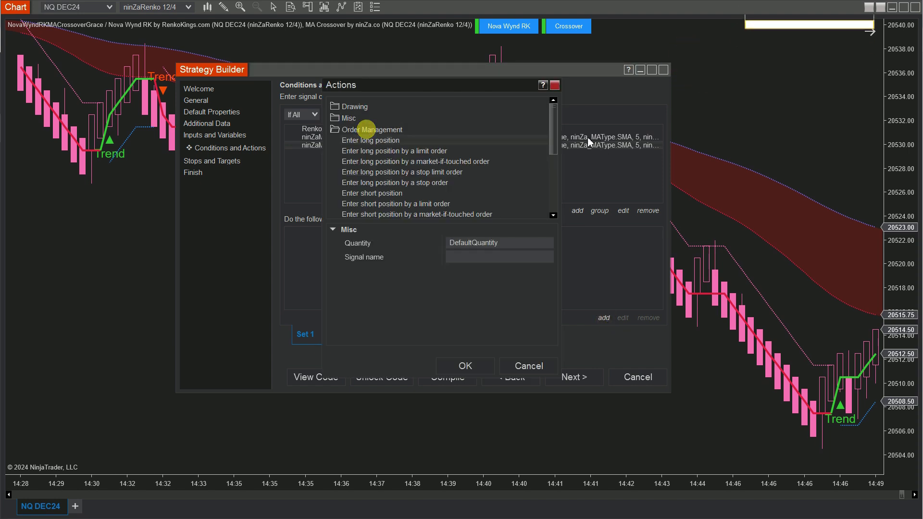
mouse_move(554, 131)
left_mouse_down()
mouse_move(552, 198)
mouse_move(550, 123)
left_mouse_up()
left_click(464, 366)
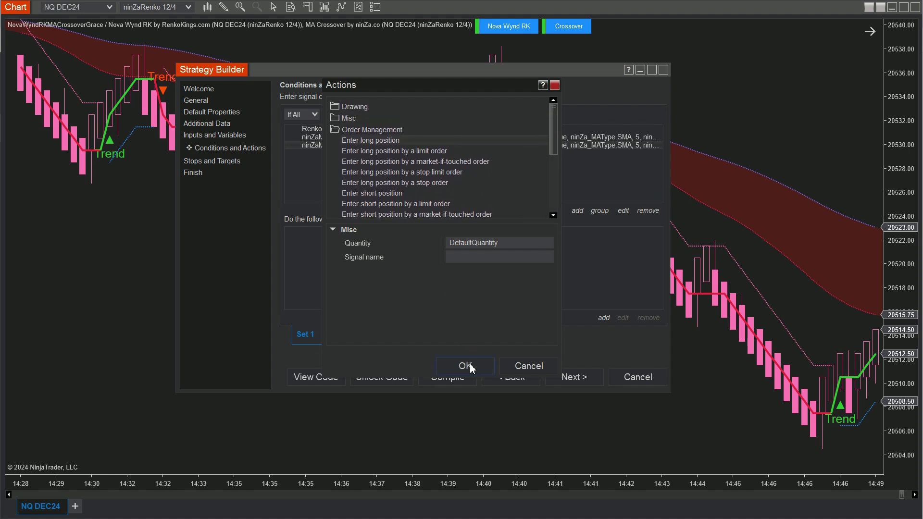
Step: Add a Vertical line drawing action to the set
left_click(604, 318)
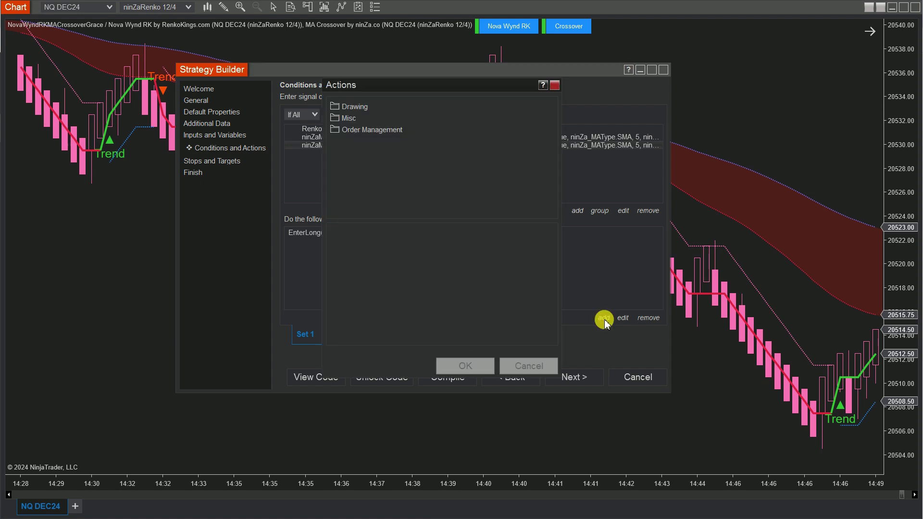
double_click(353, 111)
left_click_drag(552, 124, 550, 202)
left_click(370, 189)
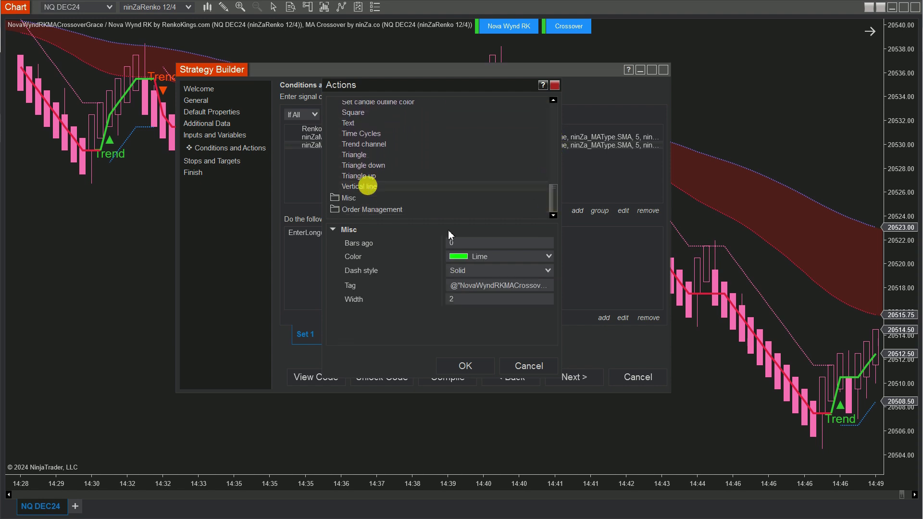
Step: Build the vertical line's tag from the strategy name plus Misc > Current bar
left_click(546, 286)
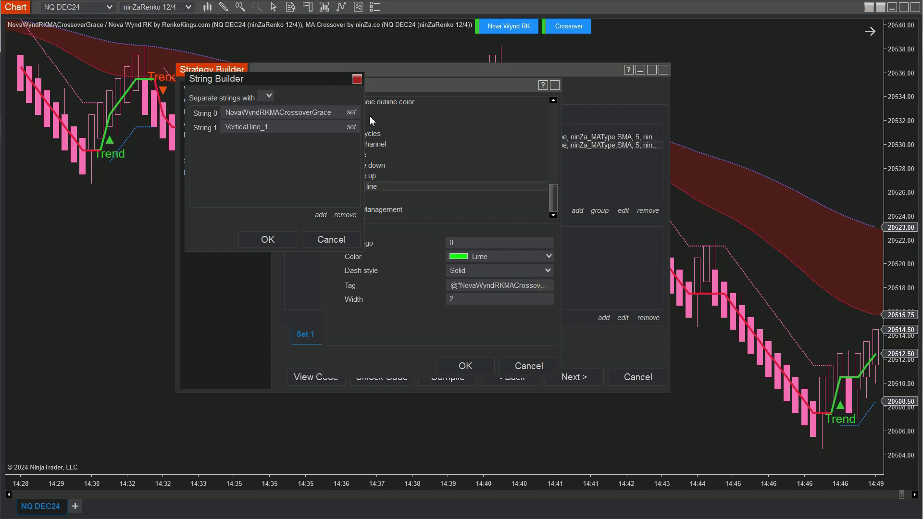
left_click(351, 127)
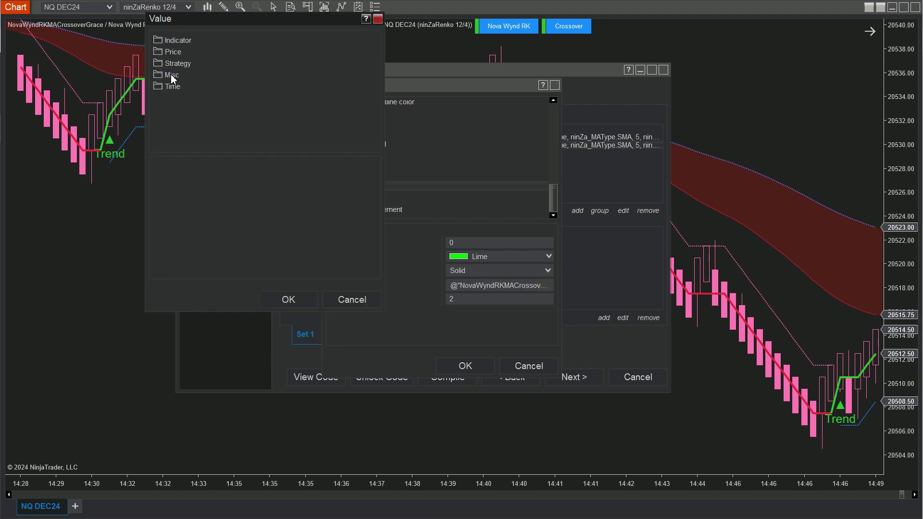
left_click(170, 75)
left_click(183, 128)
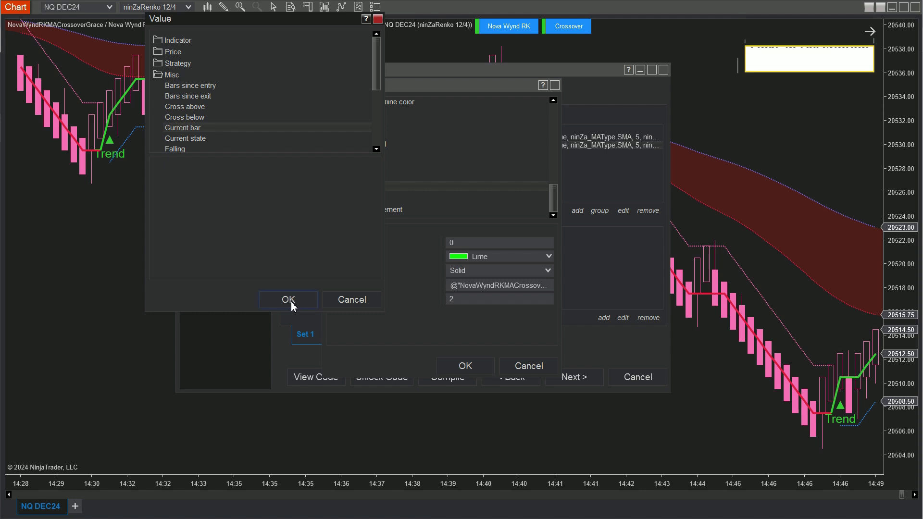
left_click(290, 300)
left_click(272, 242)
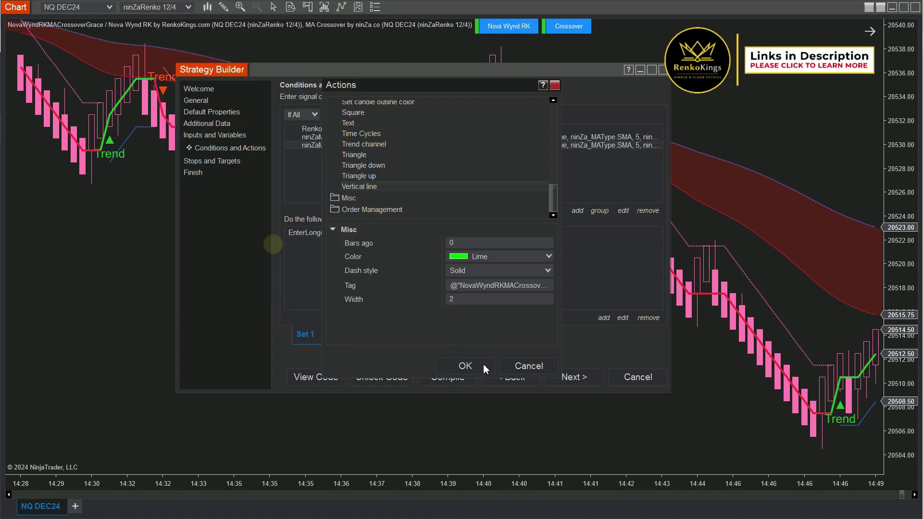
left_click(469, 365)
Step: Duplicate Set 1 into Set 2 and change its two signal conditions, setting Signal_Trade[0] to -1
right_click(308, 336)
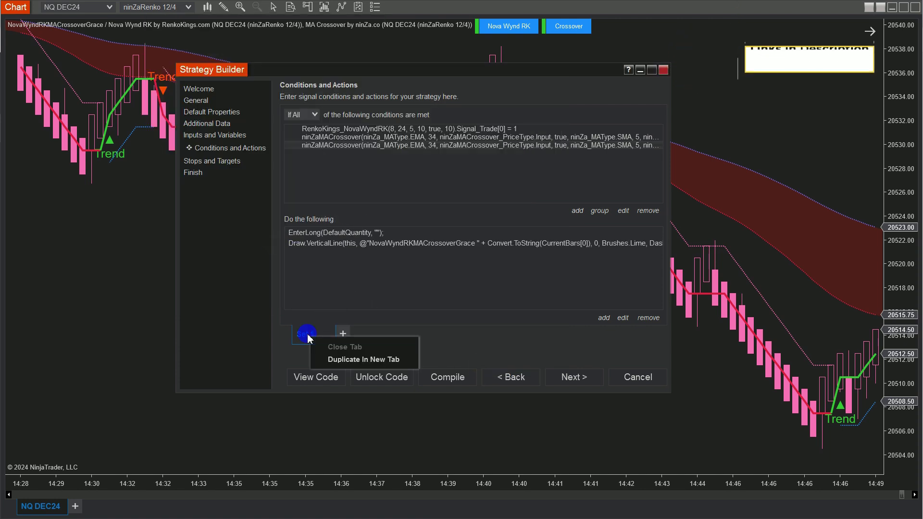
left_click(370, 361)
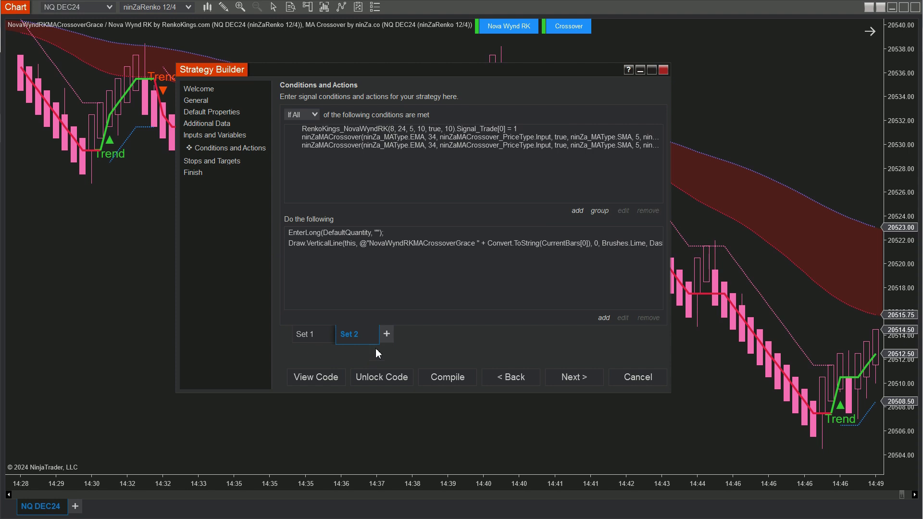
left_click(395, 132)
left_click(621, 211)
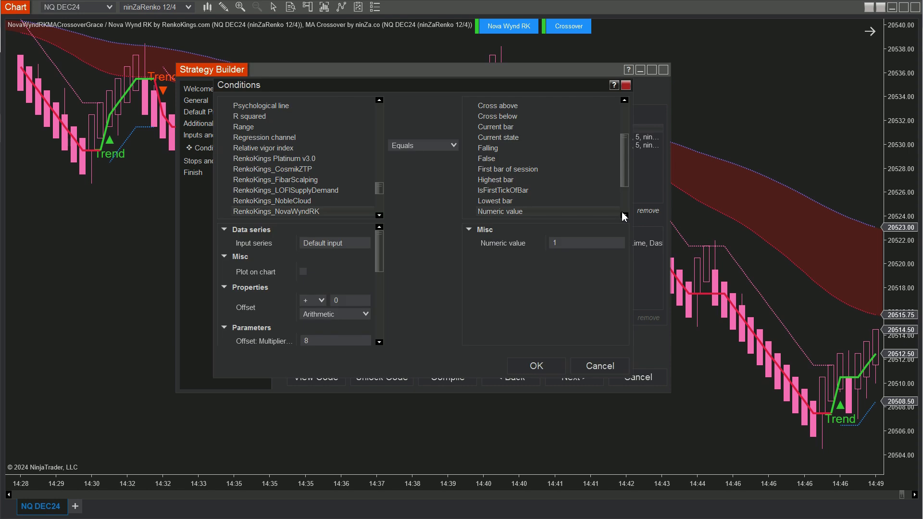
left_click(553, 243)
left_click(542, 372)
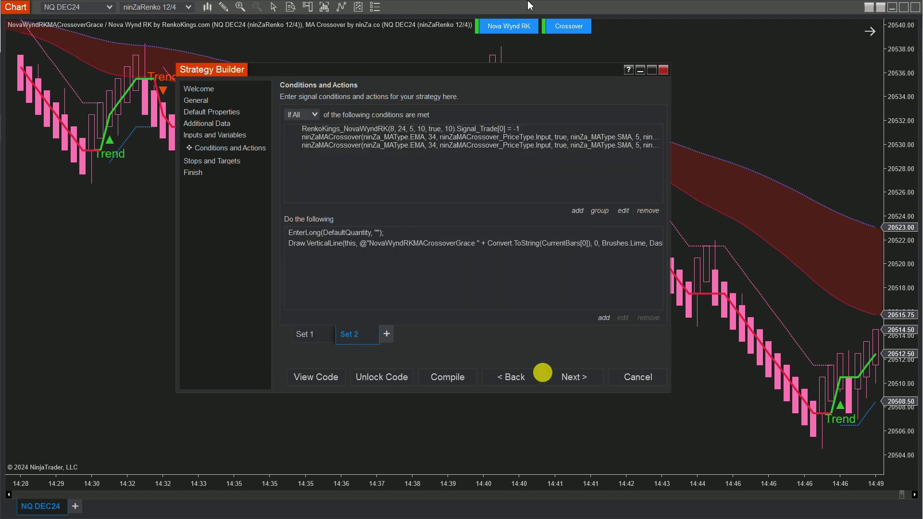
left_click(624, 210)
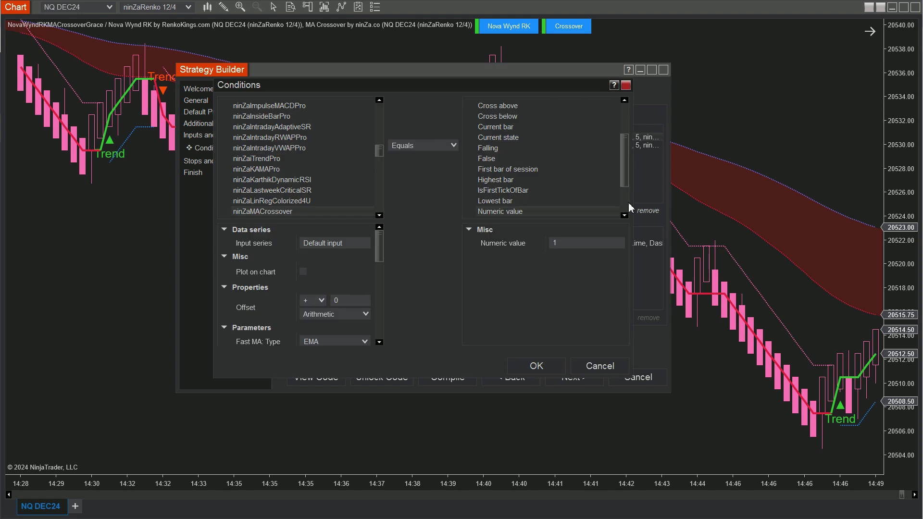
left_click(553, 245)
left_click(537, 366)
Step: Switch the third moving-average condition's comparison from Greater to Less
left_click(592, 145)
left_click(623, 211)
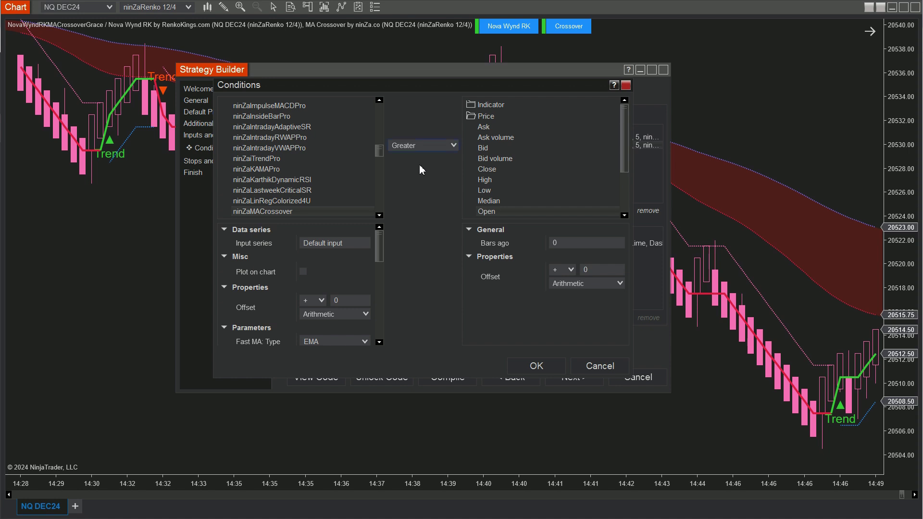
left_click(441, 150)
left_click(423, 218)
left_click(547, 367)
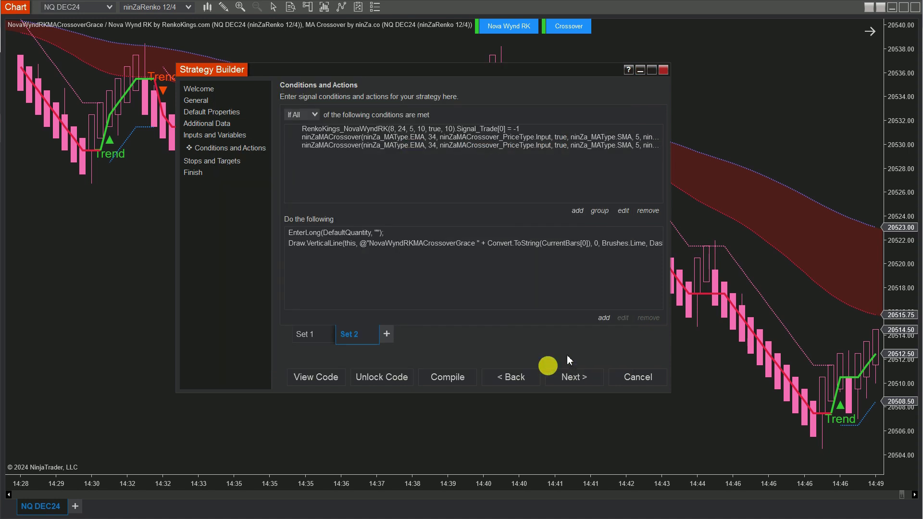
left_click(368, 232)
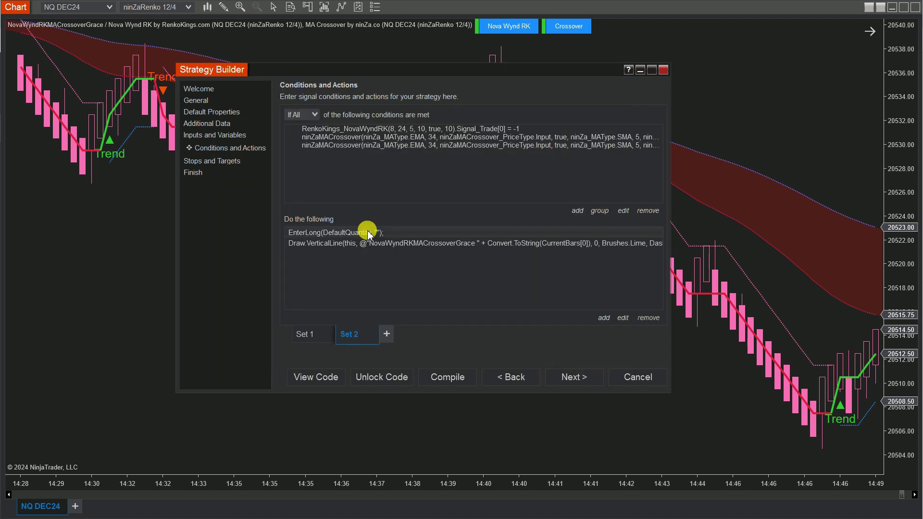
Step: Change Set 2's entry action to Enter short position
left_click(623, 318)
left_click(373, 194)
left_click(465, 365)
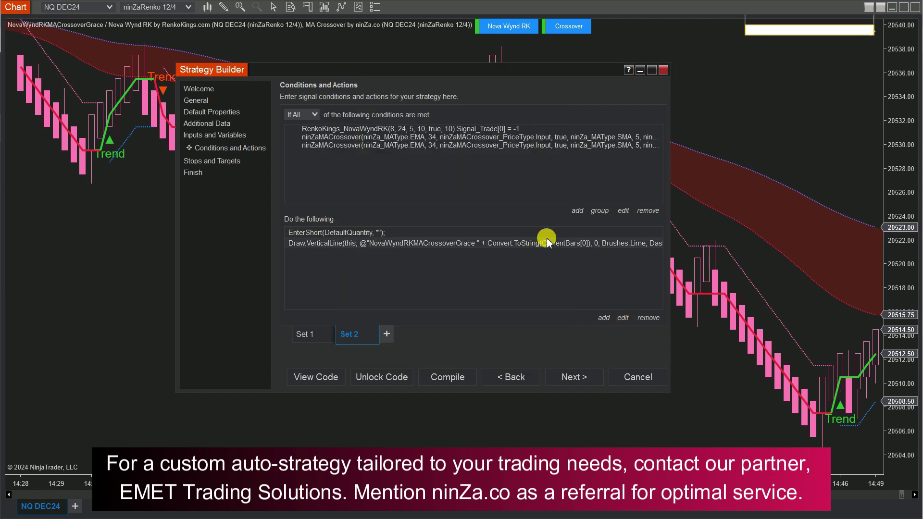
Step: Recolour Set 2's vertical line marker to DarkOrange
left_click(623, 318)
left_click(548, 257)
left_click(490, 269)
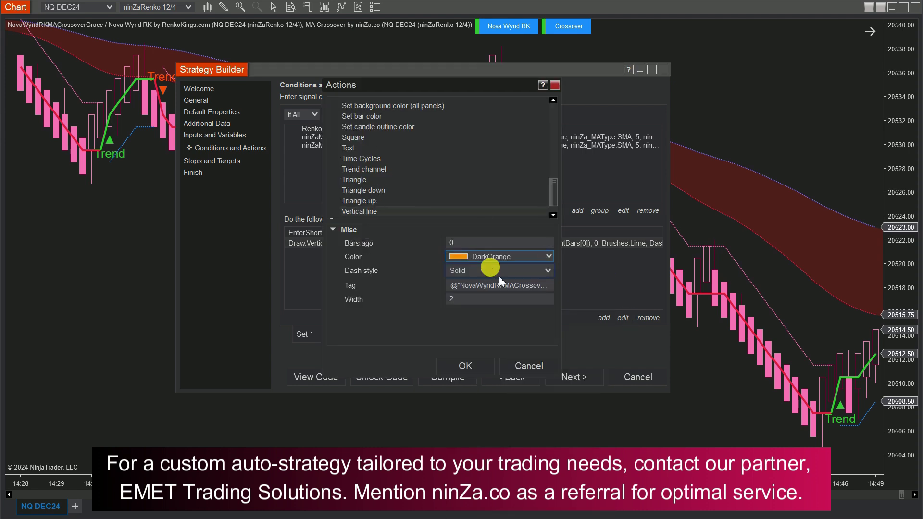
left_click(466, 367)
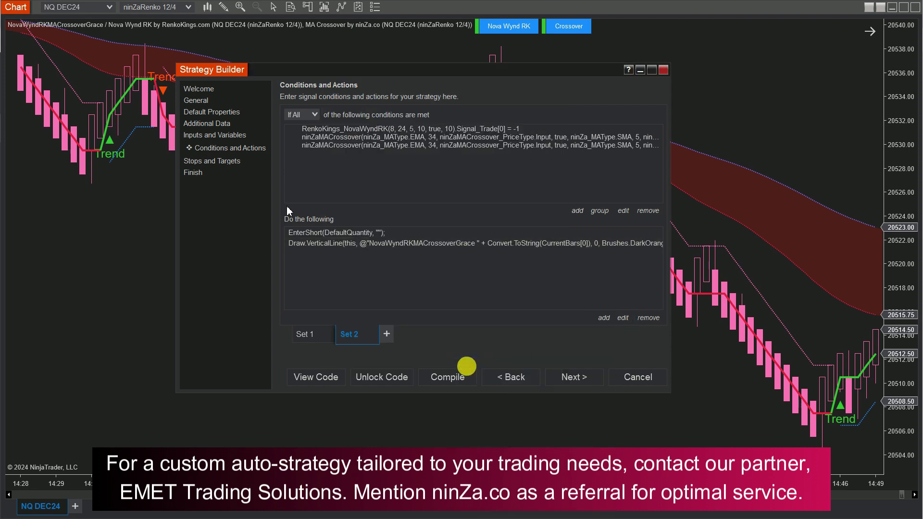
left_click(218, 161)
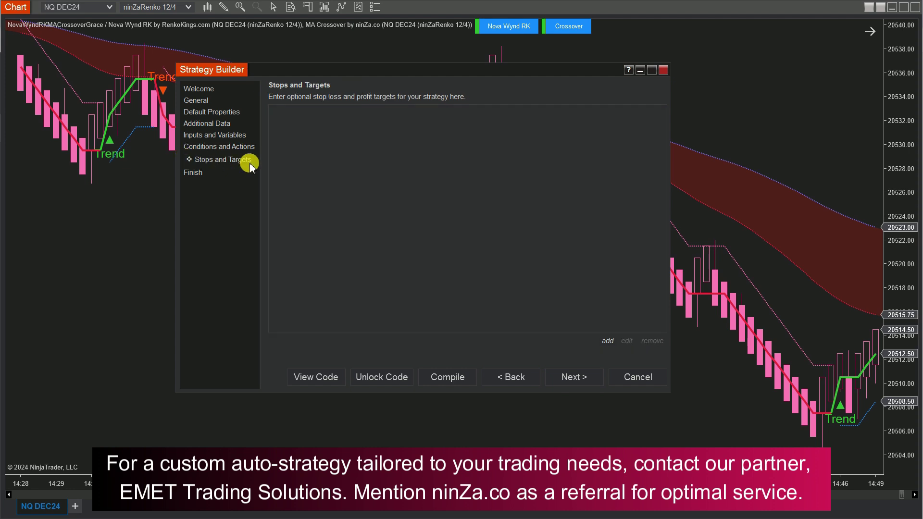
Step: Add a profit target of 80 in Ticks mode
left_click(608, 343)
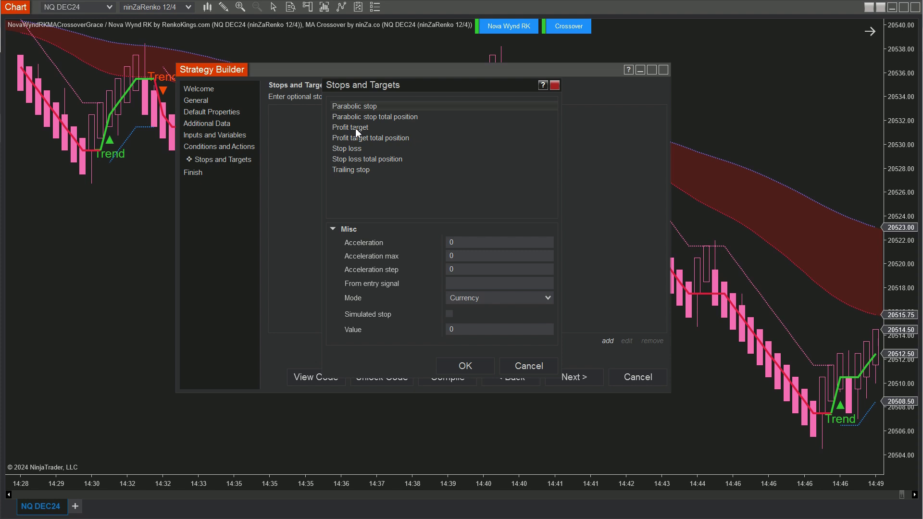
left_click(356, 127)
left_click(544, 258)
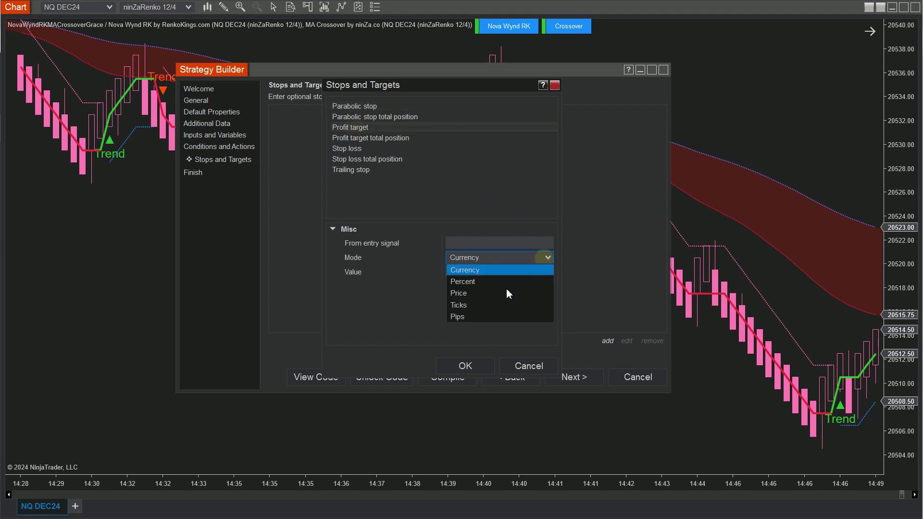
left_click(493, 305)
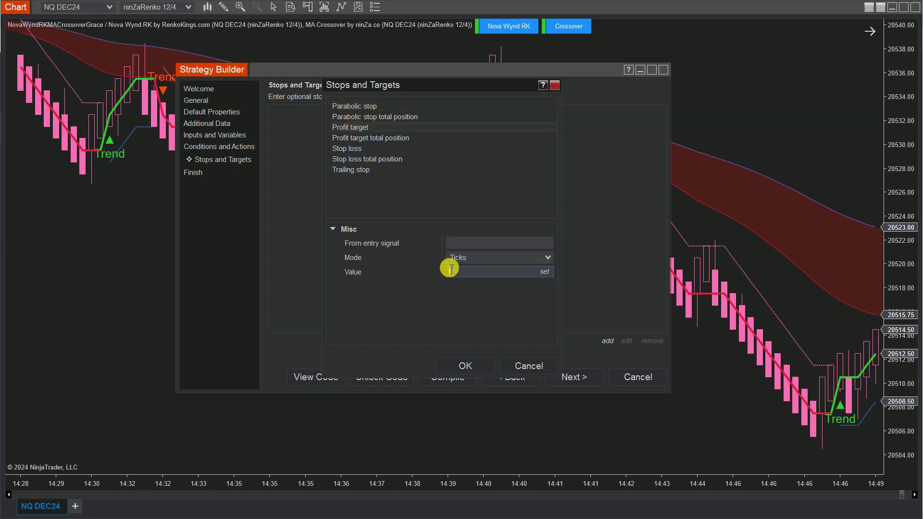
left_click(465, 368)
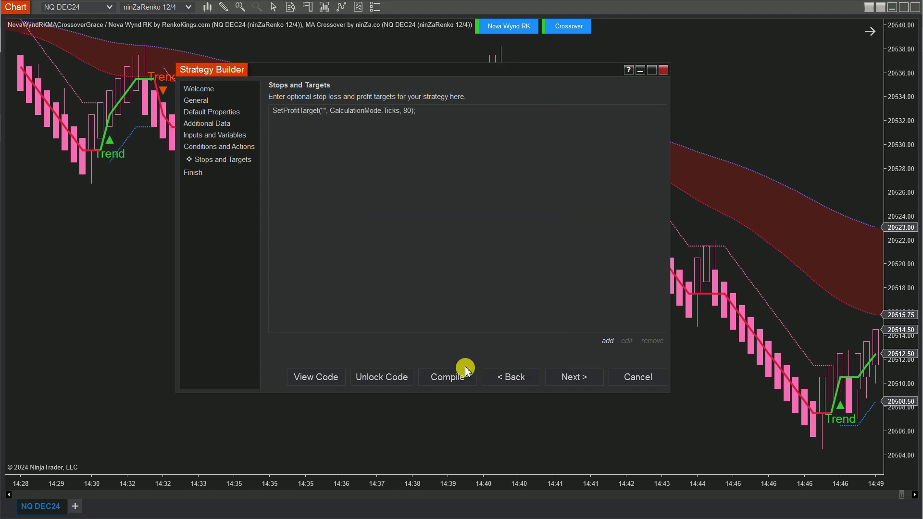
Step: Add a stop loss of 30 in Ticks mode
left_click(607, 341)
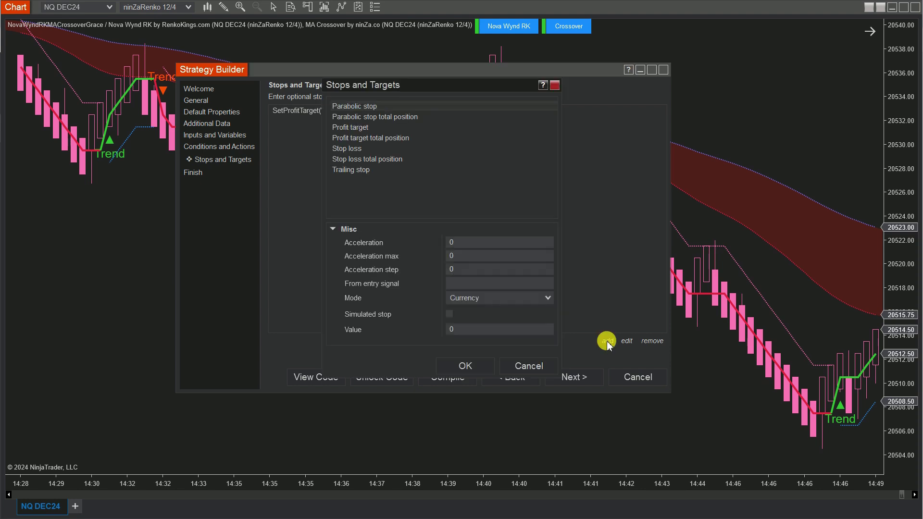
left_click(352, 150)
left_click(548, 259)
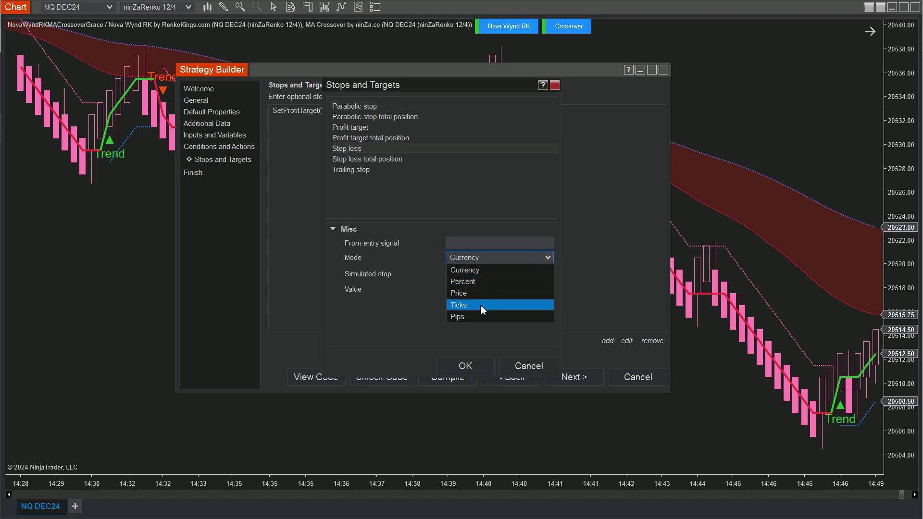
left_click(481, 306)
left_click(452, 290)
type("30")
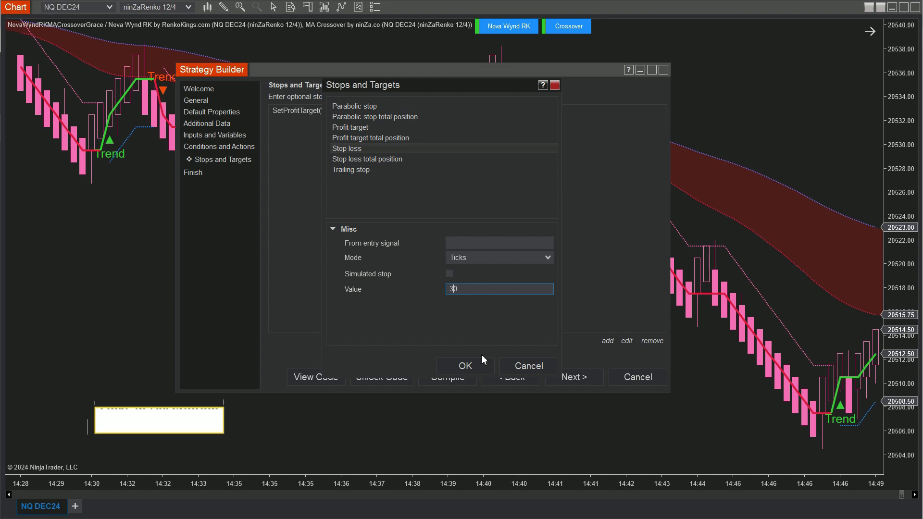
left_click(465, 366)
left_click(196, 173)
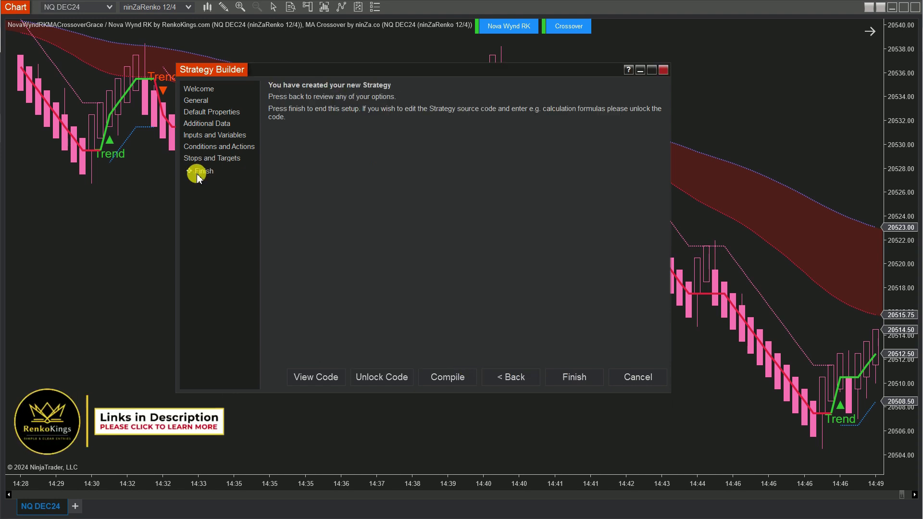
Step: Finish the wizard, add NovaWyndRKMACrossoverGrace to the NQ DEC24 chart's strategies, and apply it enabled
left_click(572, 376)
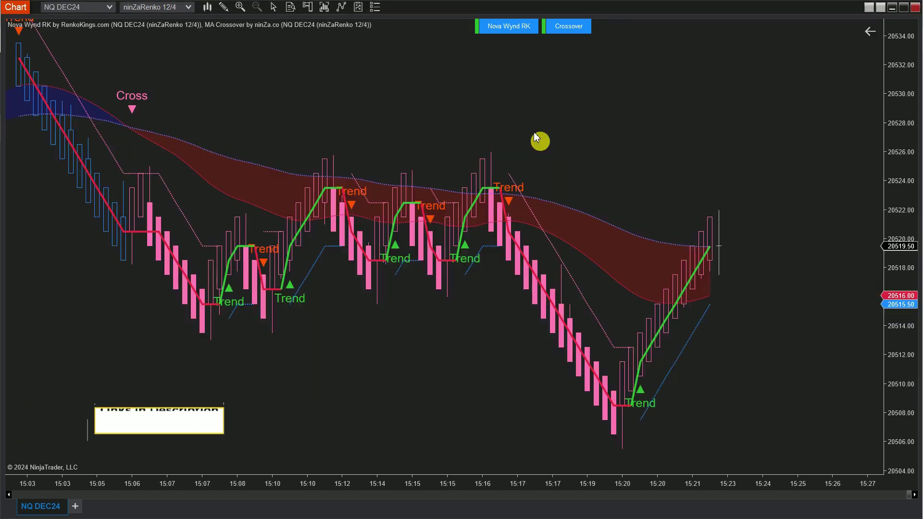
left_click(359, 7)
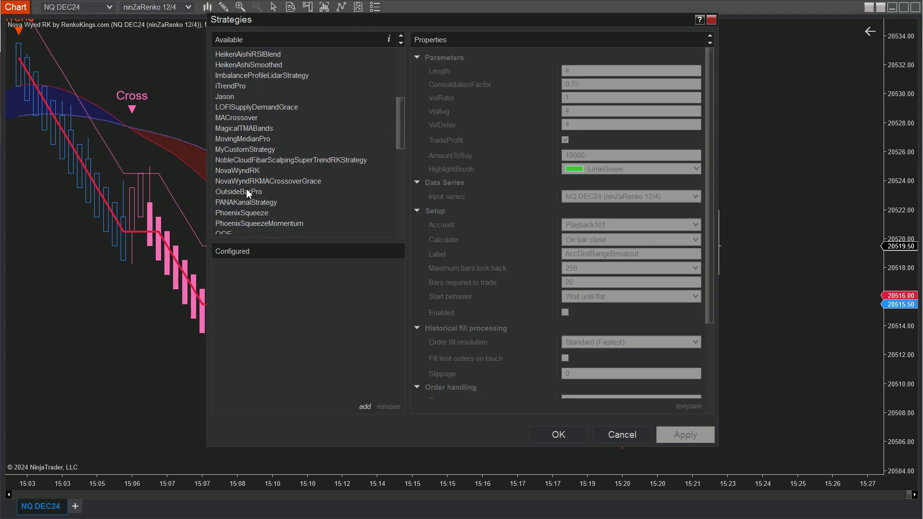
double_click(299, 184)
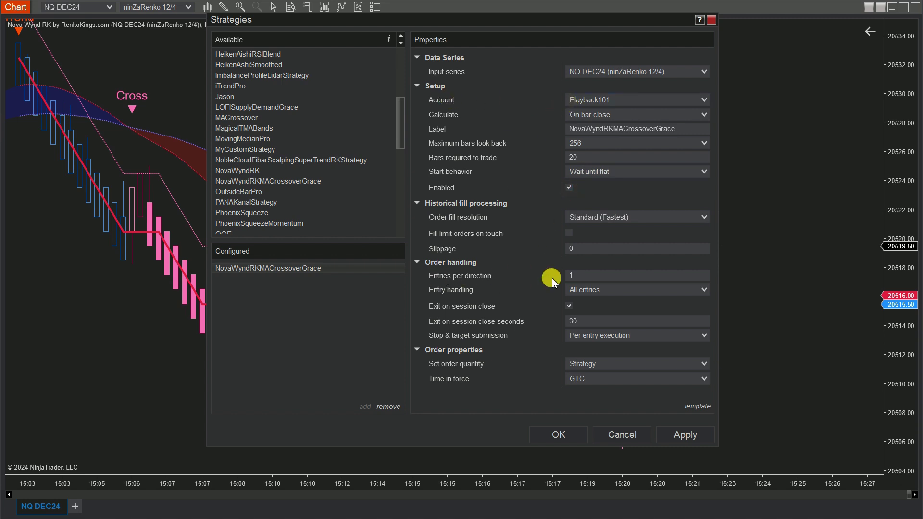
left_click(560, 440)
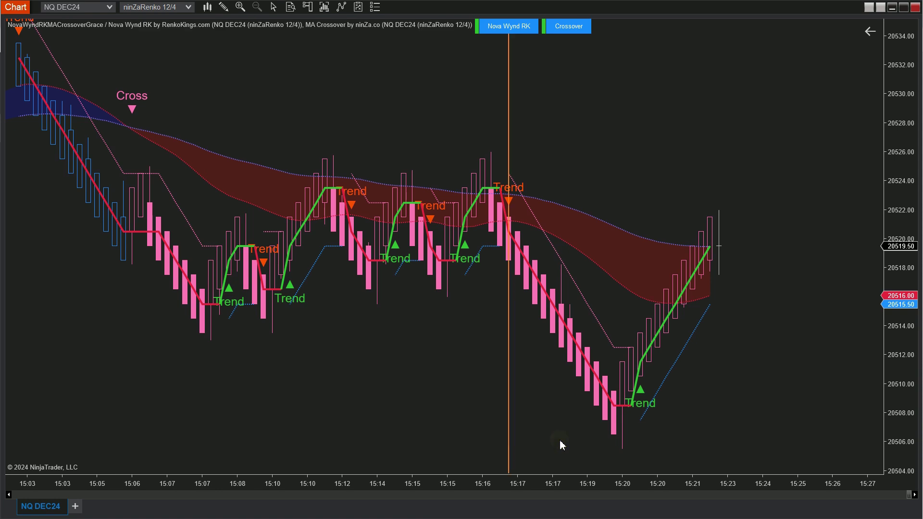
Step: Scroll the chart back to around 14:28 and 14:17 to inspect orange markers, then resume the replay
scroll(295, 404, "up", 10)
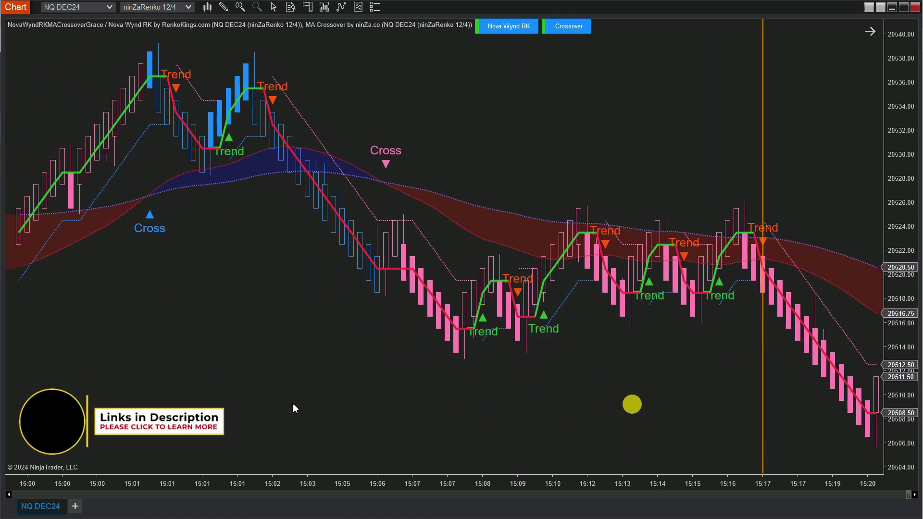
left_click_drag(429, 393, 606, 362)
scroll(155, 380, "up", 10)
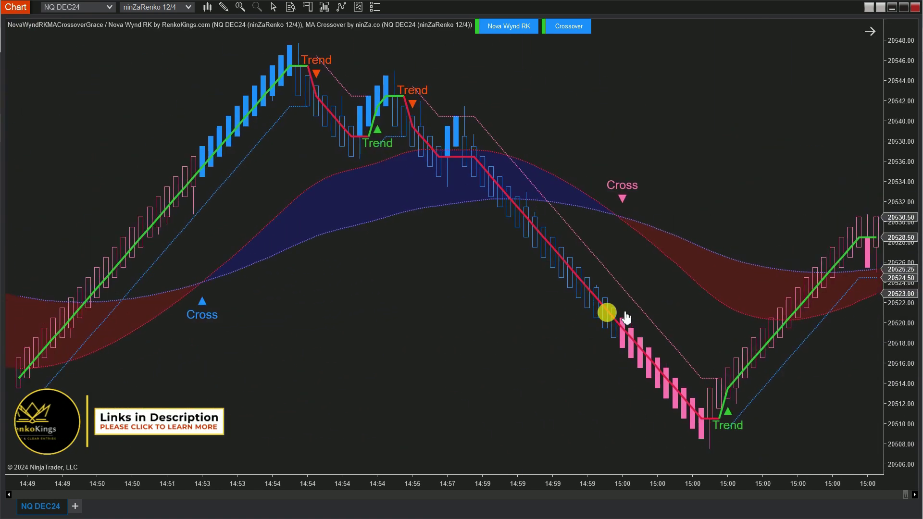
left_click_drag(358, 435, 682, 416)
left_click_drag(335, 408, 630, 426)
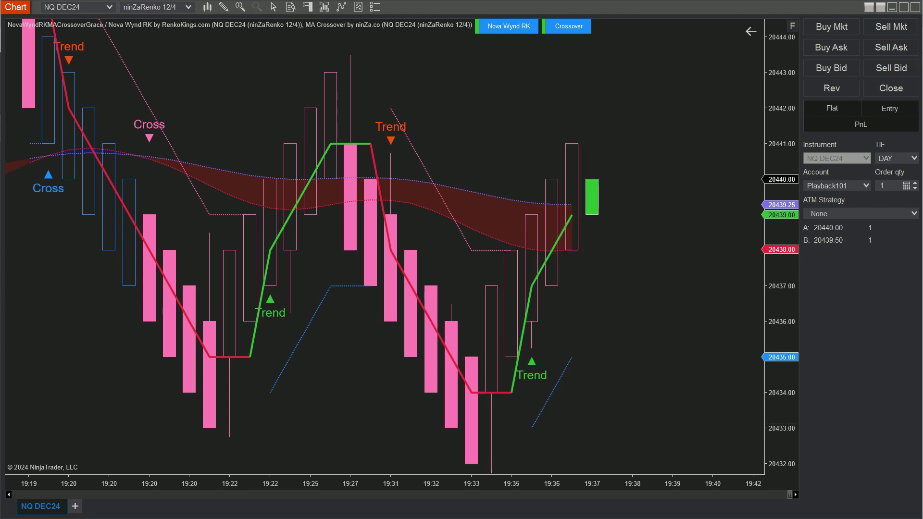
left_click(344, 406)
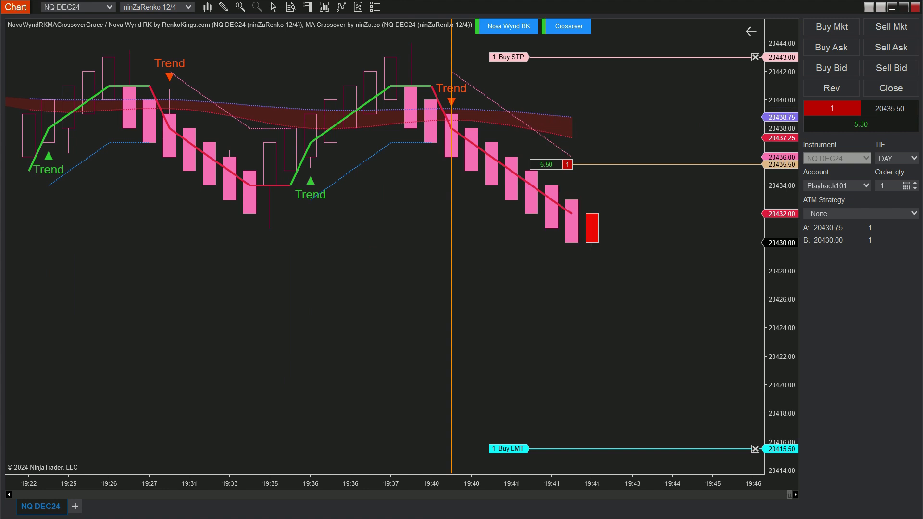